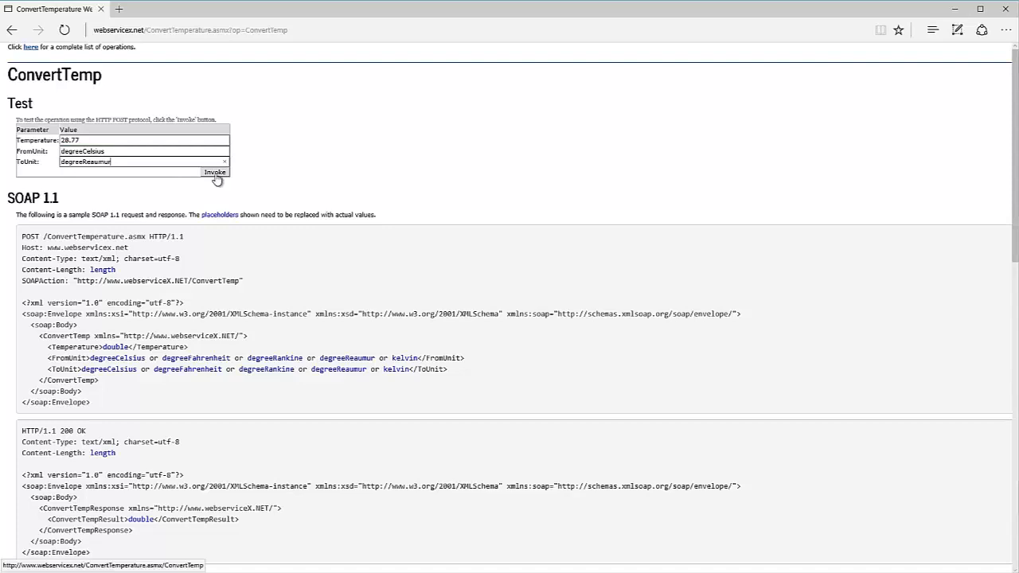
# - Invoke the ConvertTemp web service test with the filled-in temperature and units
pyautogui.click(211, 173)
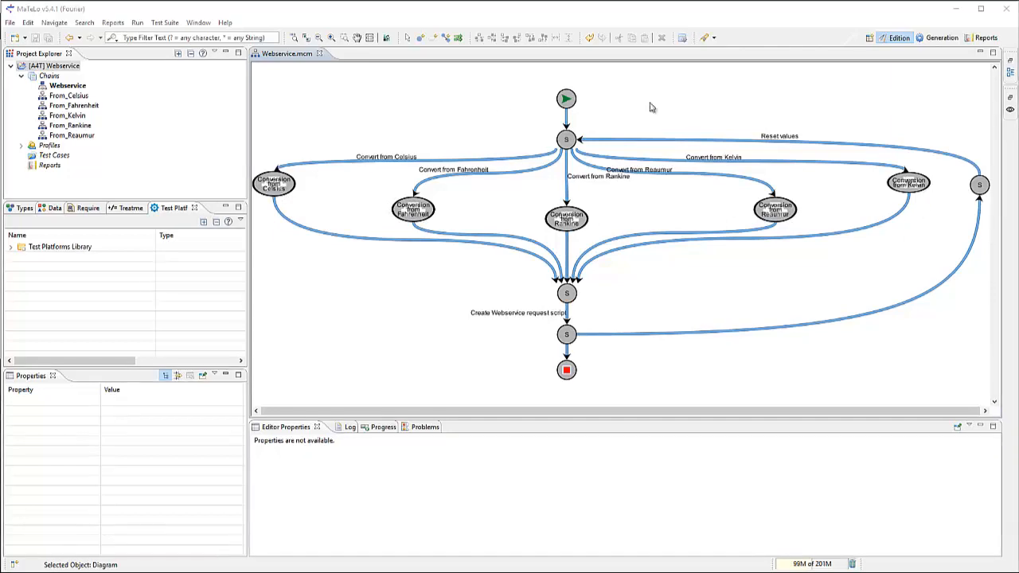
# - Switch to MaTeLo, view the Conversion from Celsius chain, and inspect the SOAPUI operation parameters on Webservice's Create Webservice request script transition
pyautogui.doubleClick(271, 189)
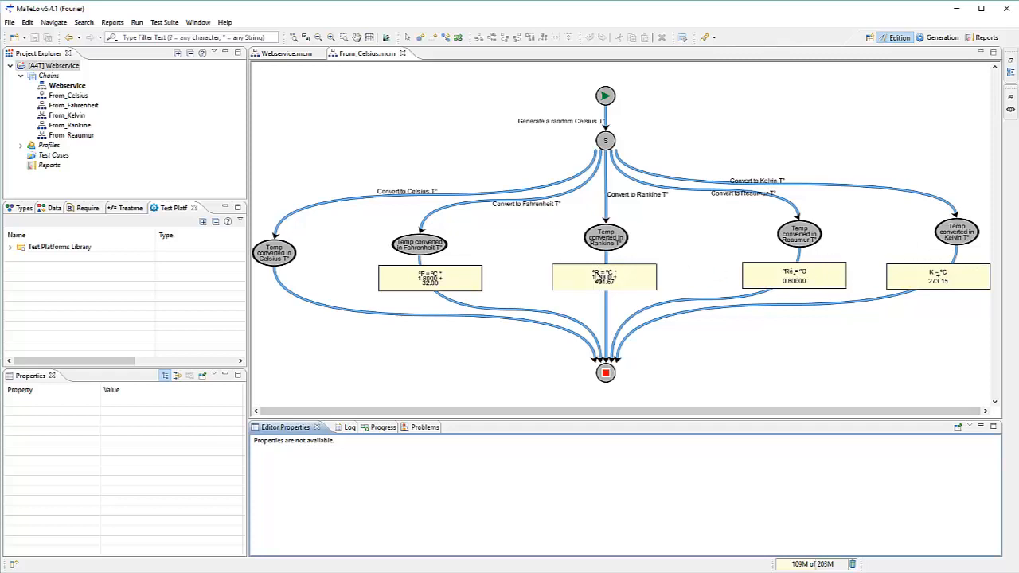
pyautogui.click(282, 55)
pyautogui.click(566, 317)
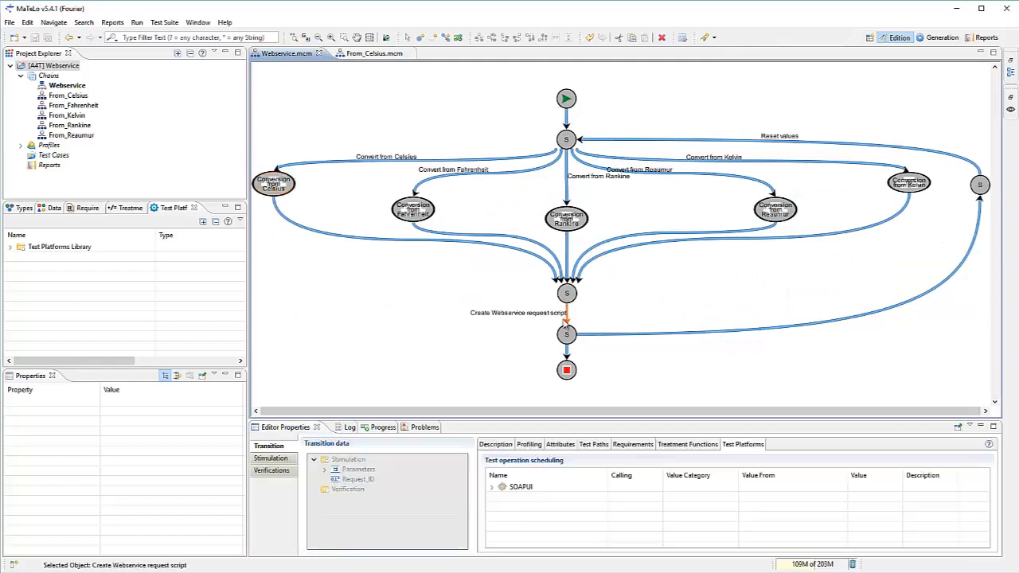
pyautogui.click(492, 486)
pyautogui.click(502, 498)
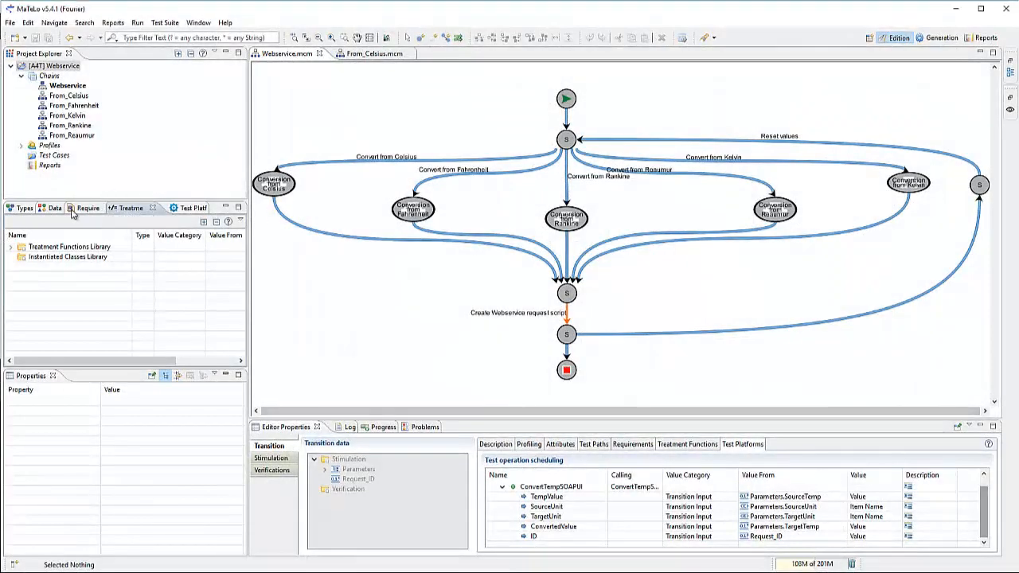
# - Review the requirements in the CelsiusToX and FahrenheitToX groups of the requirements library
pyautogui.click(88, 208)
pyautogui.click(32, 266)
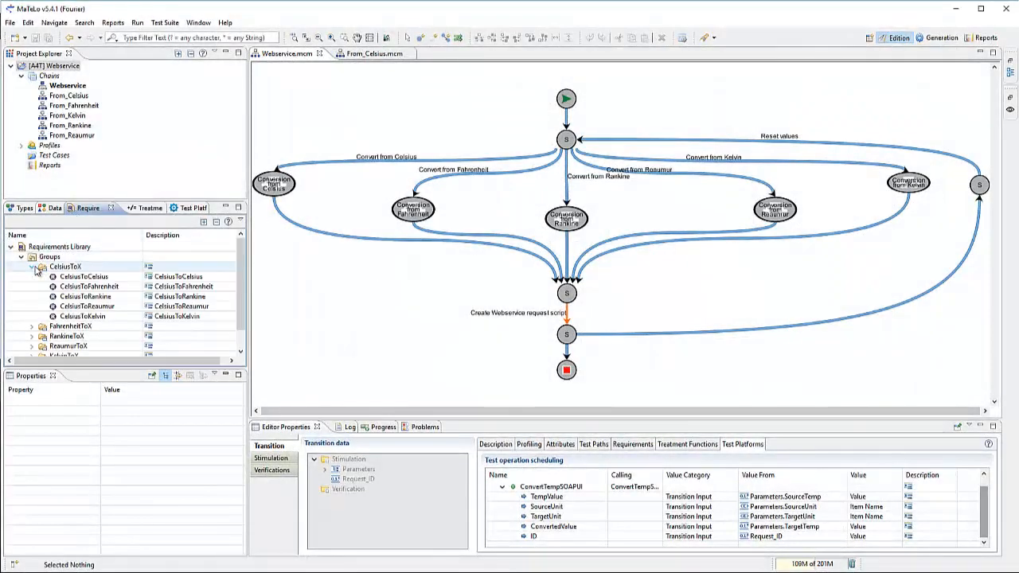
pyautogui.click(32, 326)
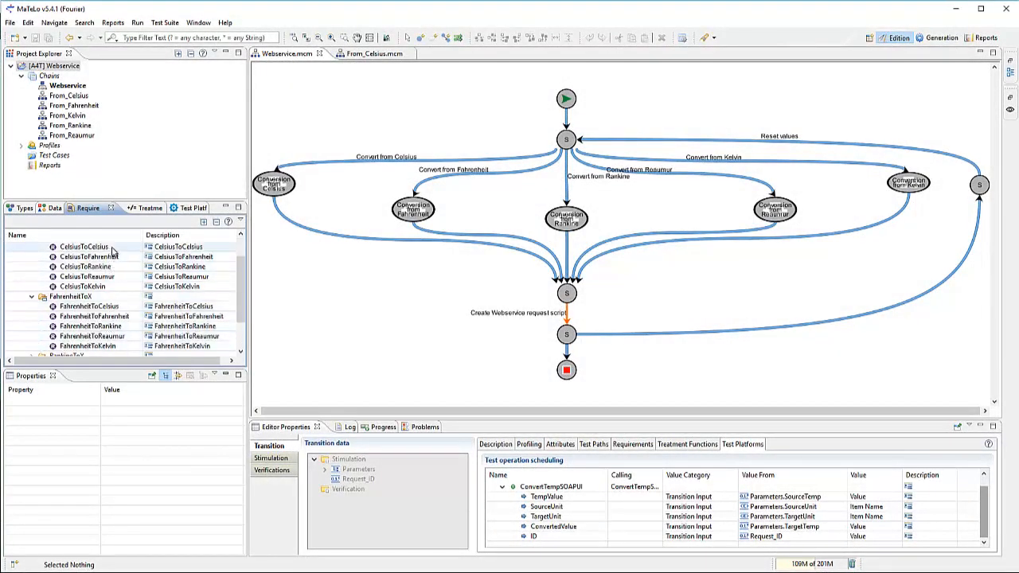
# - Check the requirement associations of the Celsius, Fahrenheit and Rankine conversion transitions in the From_Celsius chain
pyautogui.click(363, 54)
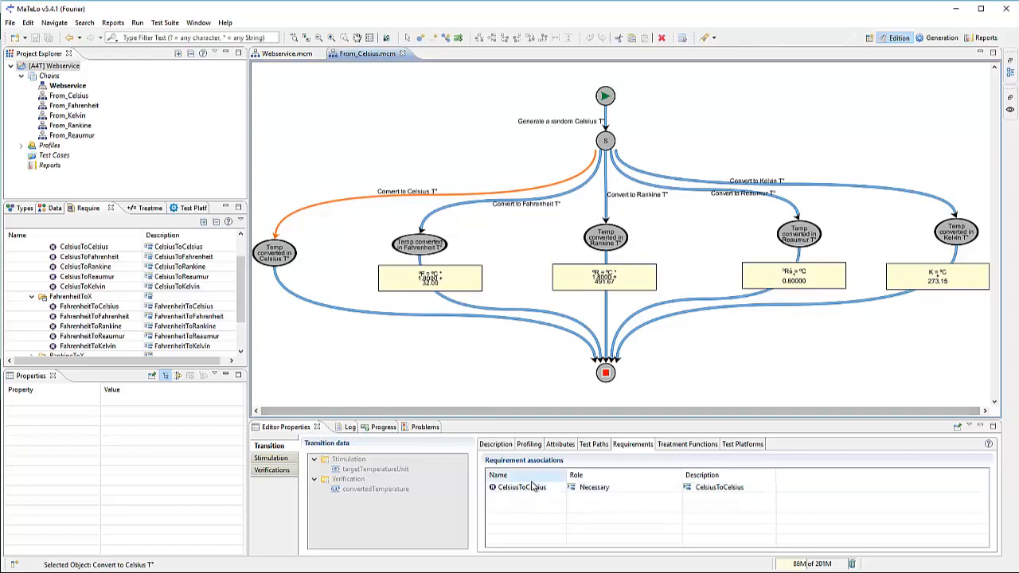
pyautogui.click(468, 206)
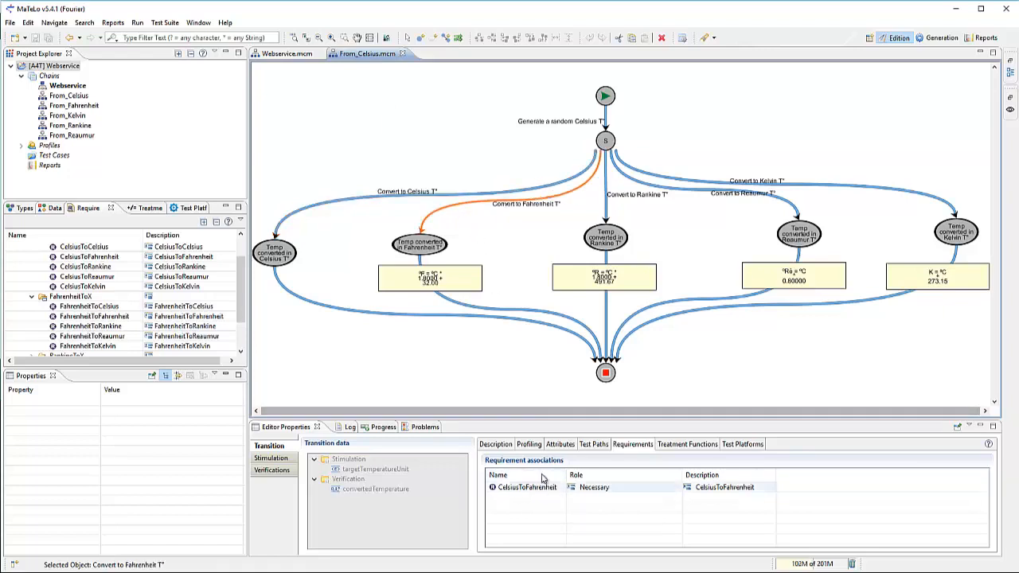
pyautogui.click(607, 205)
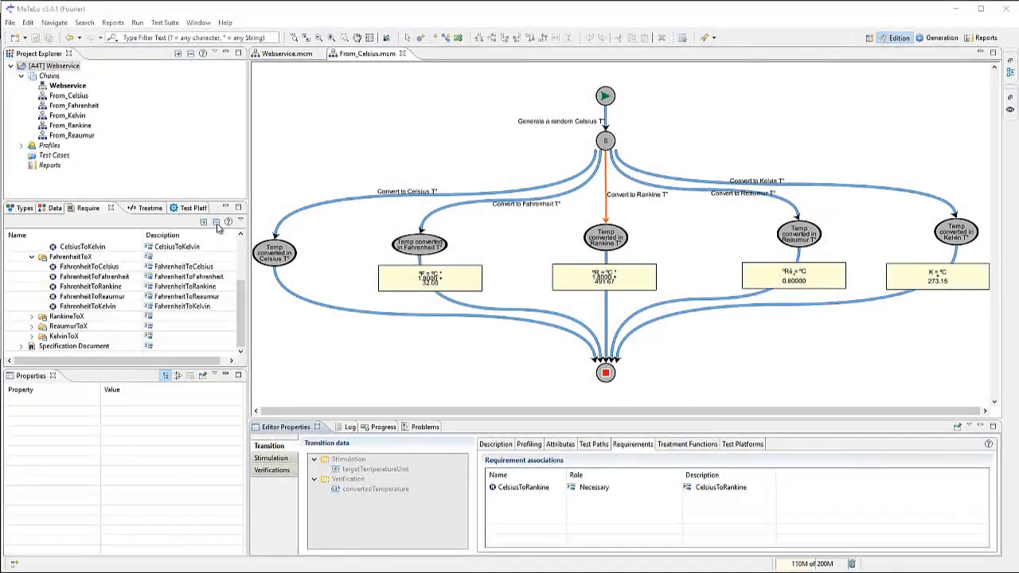
# - Examine the items of the Unit enumeration and the fields of the Parameters structure in the types library
pyautogui.click(24, 207)
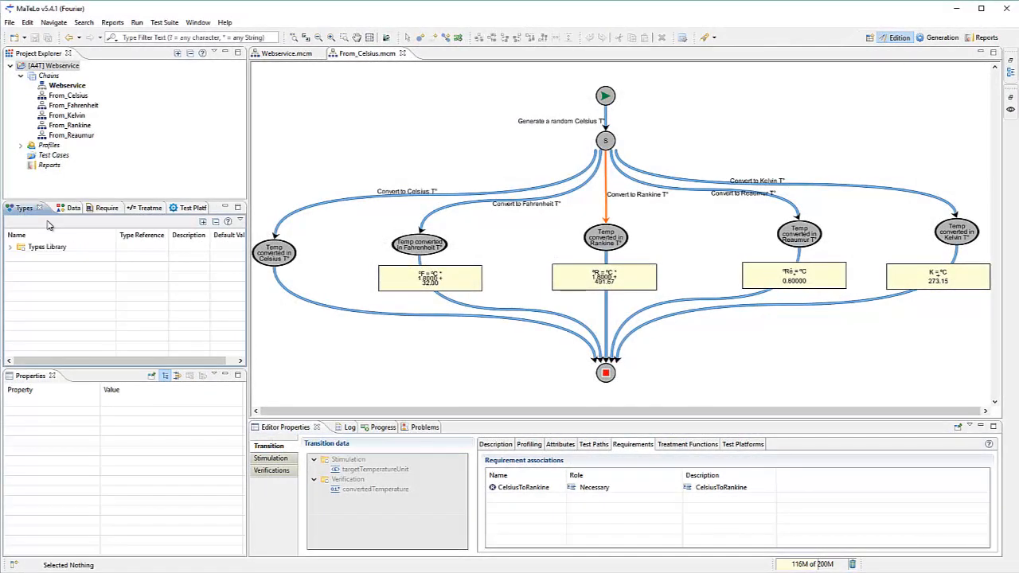
pyautogui.click(10, 247)
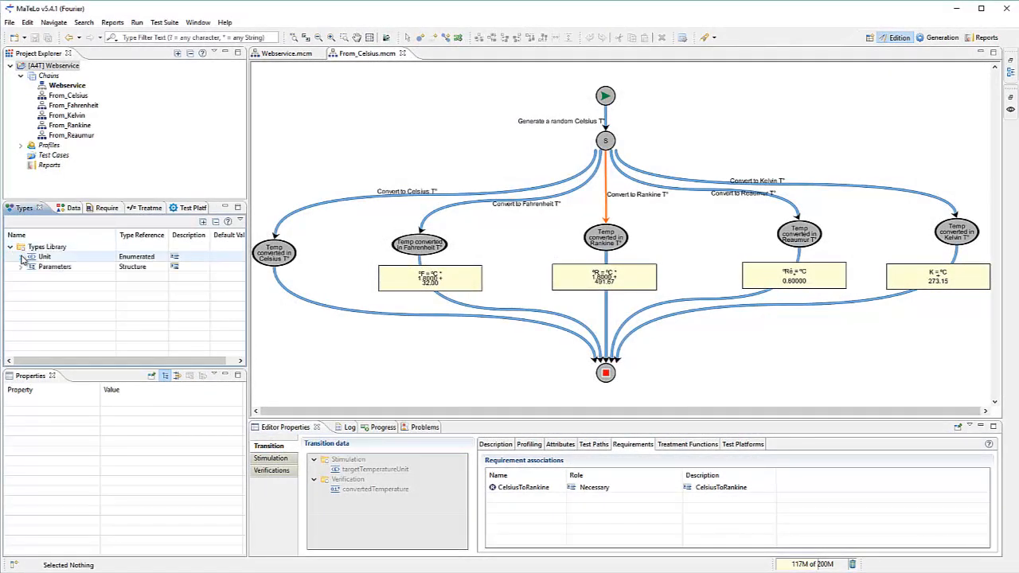
pyautogui.click(22, 257)
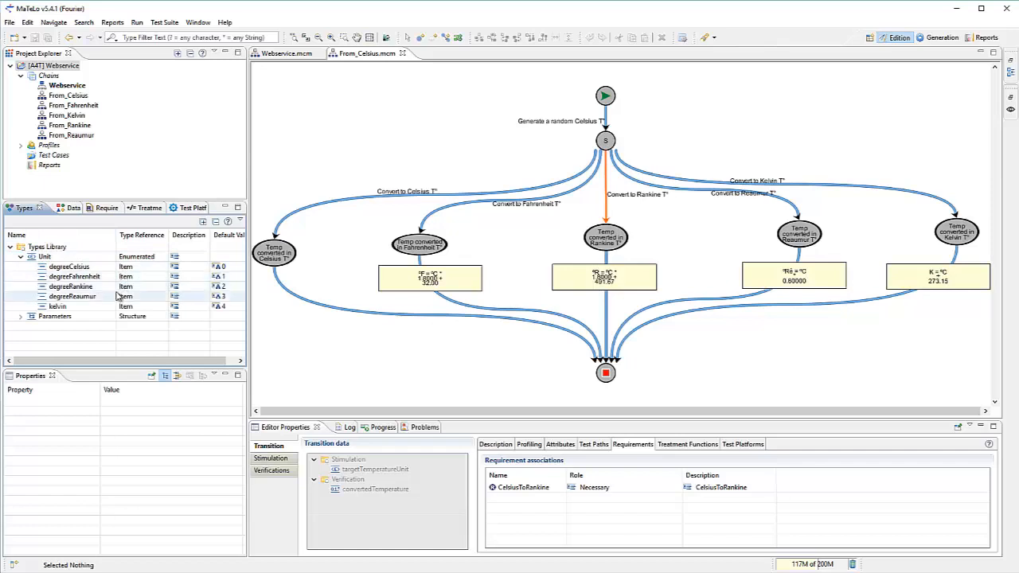
pyautogui.click(21, 316)
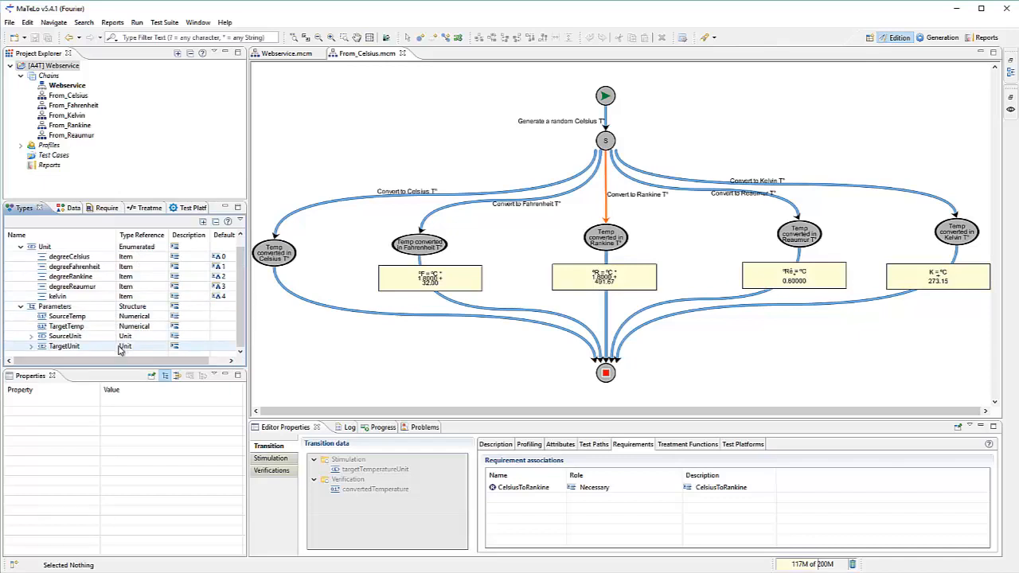
# - Inspect the global variables GV_Parameters, including its fields, and GV_Request_ID
pyautogui.click(72, 208)
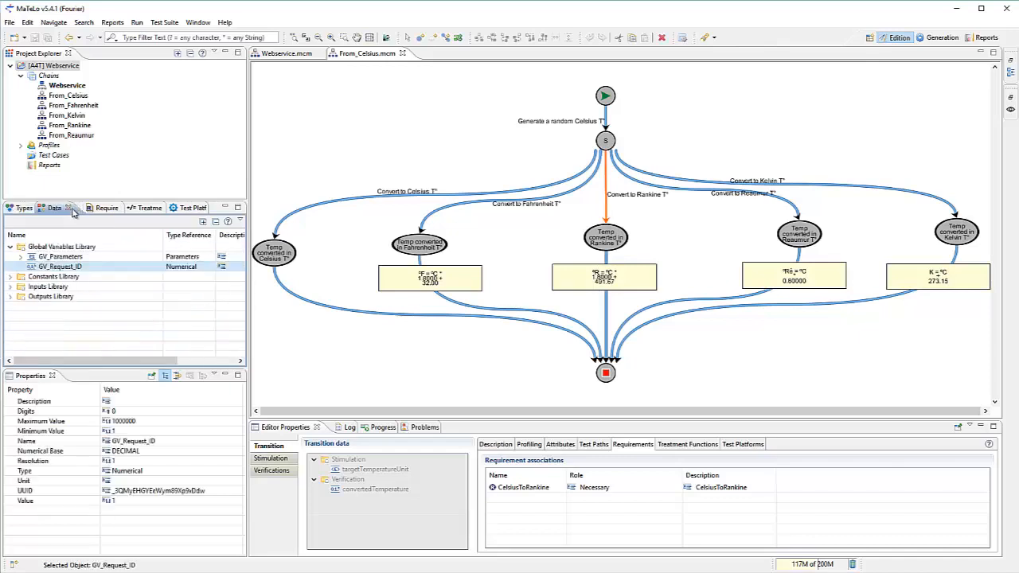
pyautogui.click(22, 257)
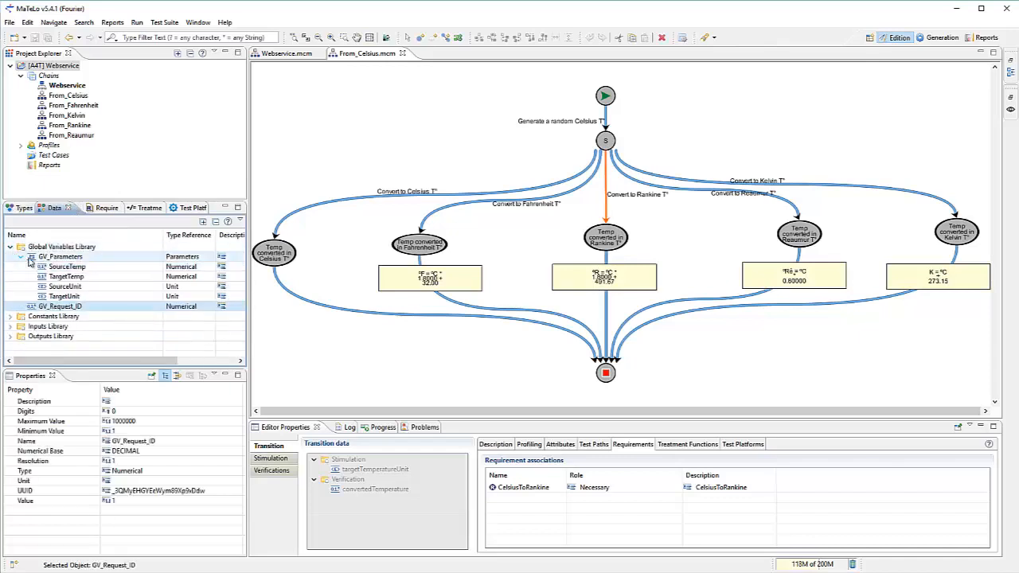
pyautogui.click(175, 258)
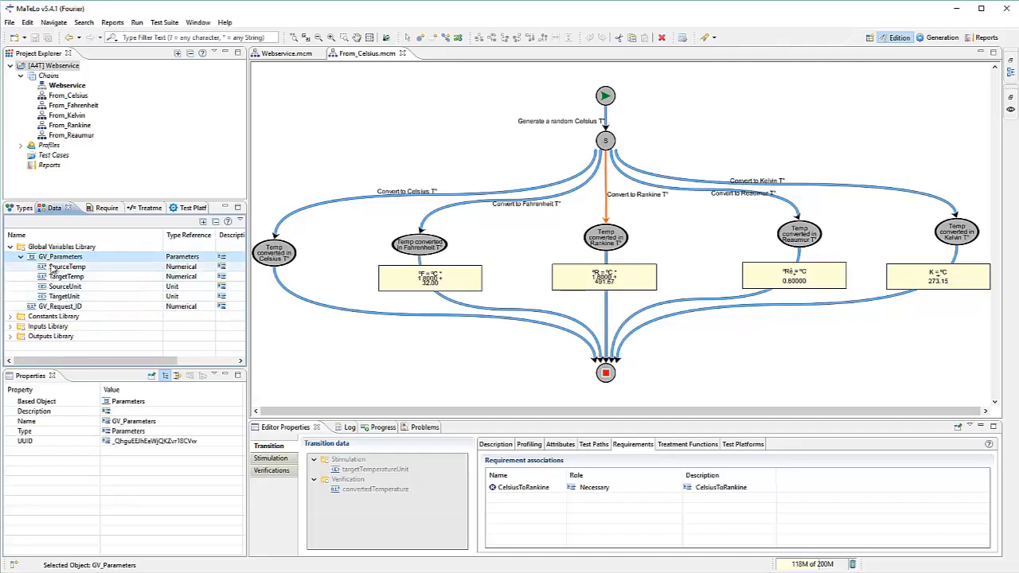
pyautogui.click(71, 306)
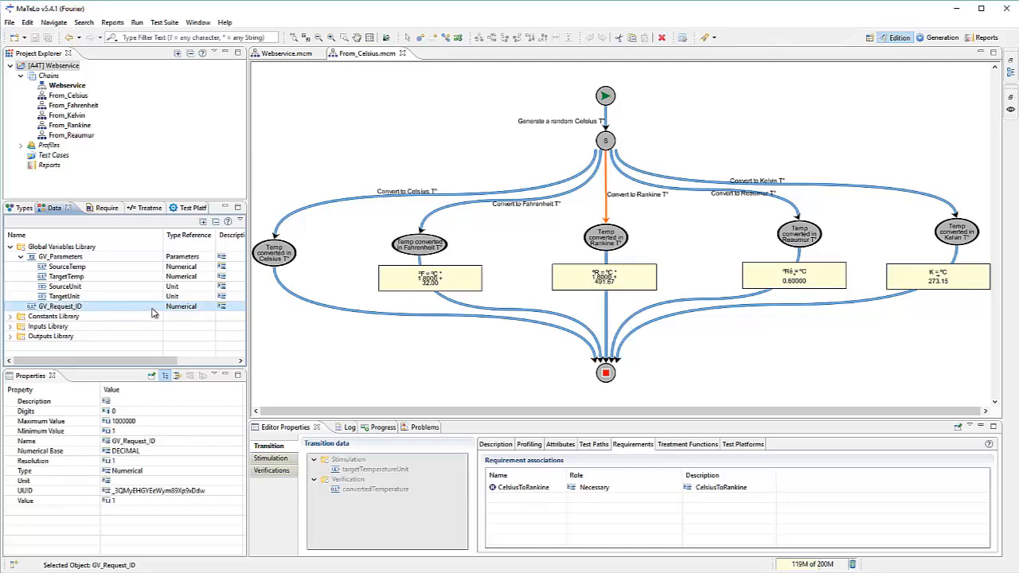
# - Collapse GV_Parameters and review the contents of the constants, inputs and outputs libraries
pyautogui.click(19, 256)
pyautogui.click(10, 276)
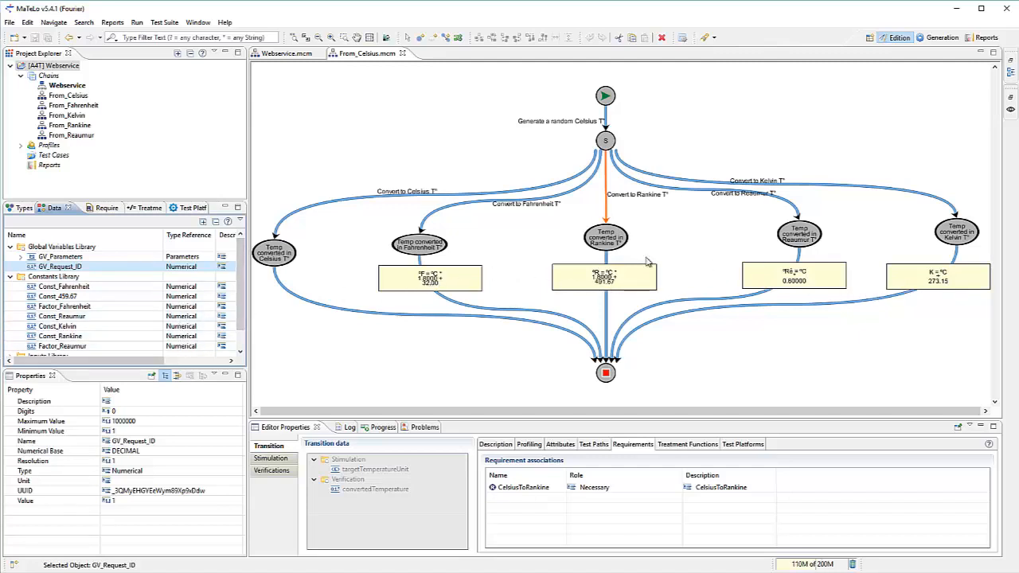
pyautogui.scroll(-3, 57, 319)
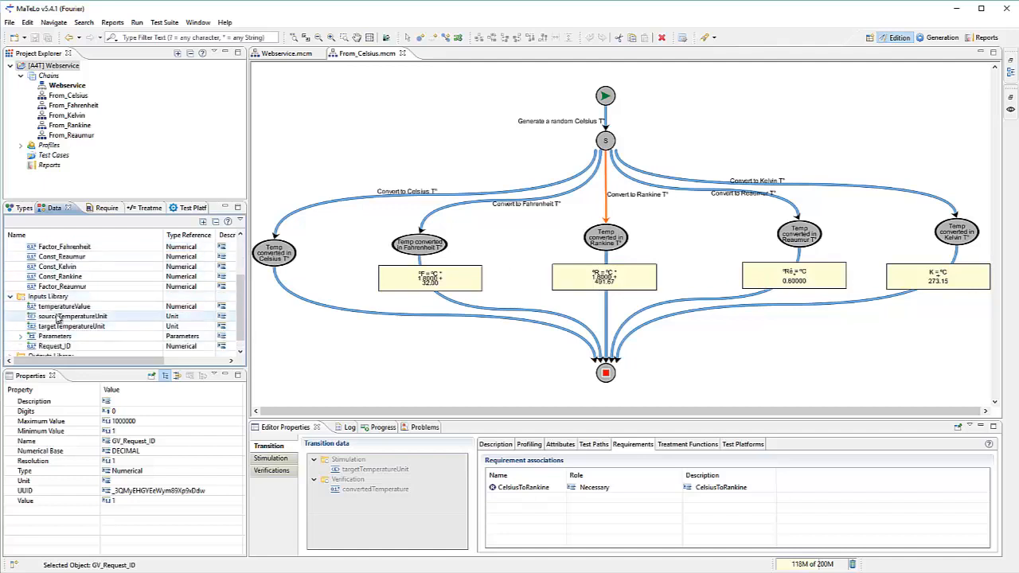
pyautogui.scroll(-1, 57, 318)
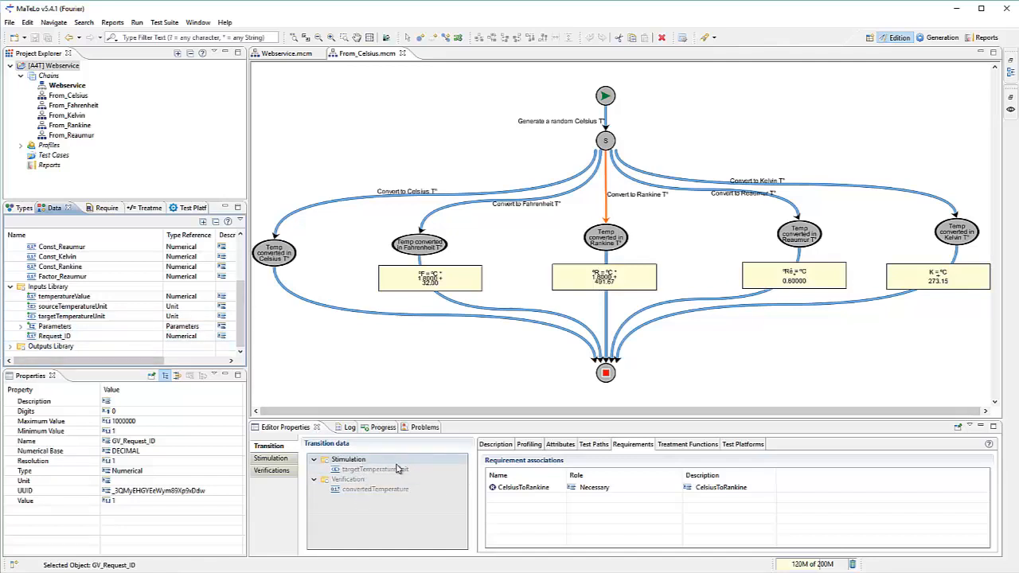
pyautogui.click(12, 347)
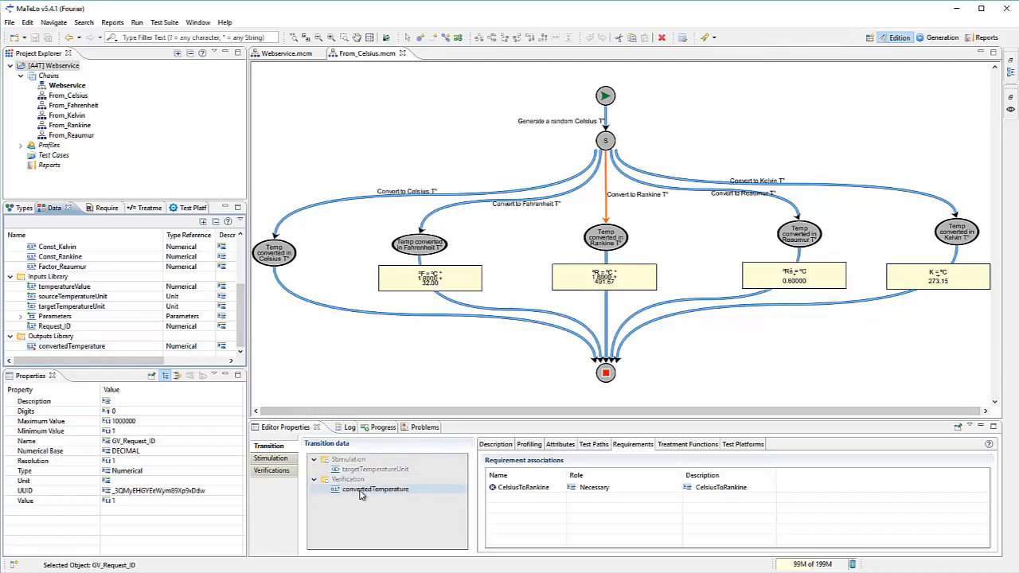
# - View the treatment functions library and the post-treatment assign function in the Rankine transition's stimulation
pyautogui.click(144, 208)
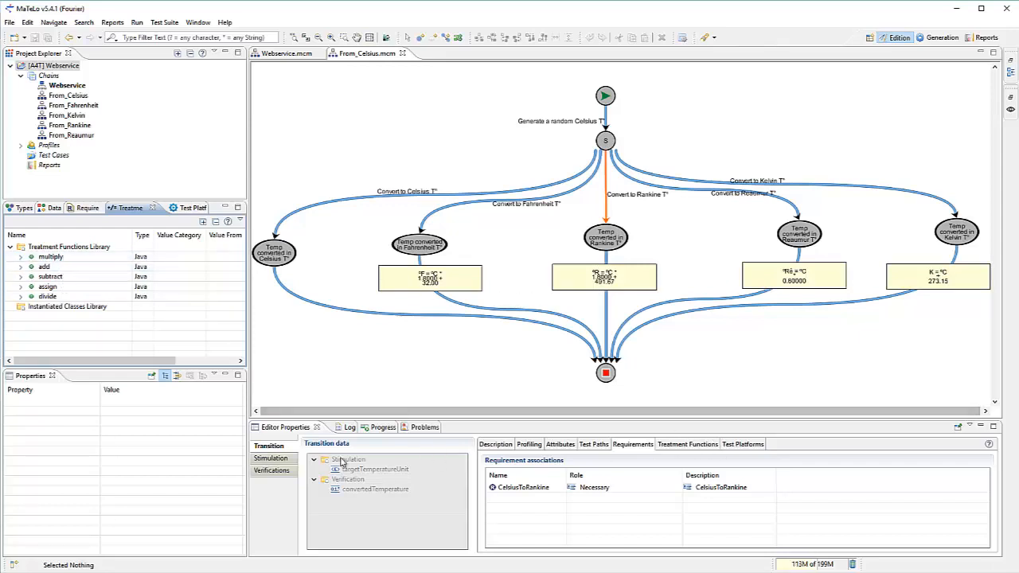
pyautogui.click(271, 459)
pyautogui.click(349, 459)
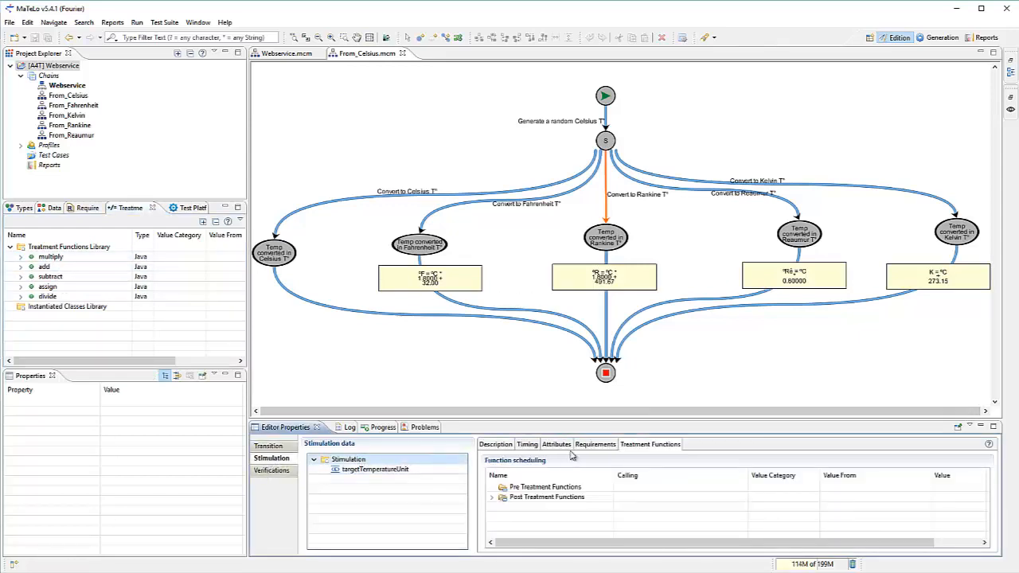
pyautogui.click(492, 497)
pyautogui.click(502, 507)
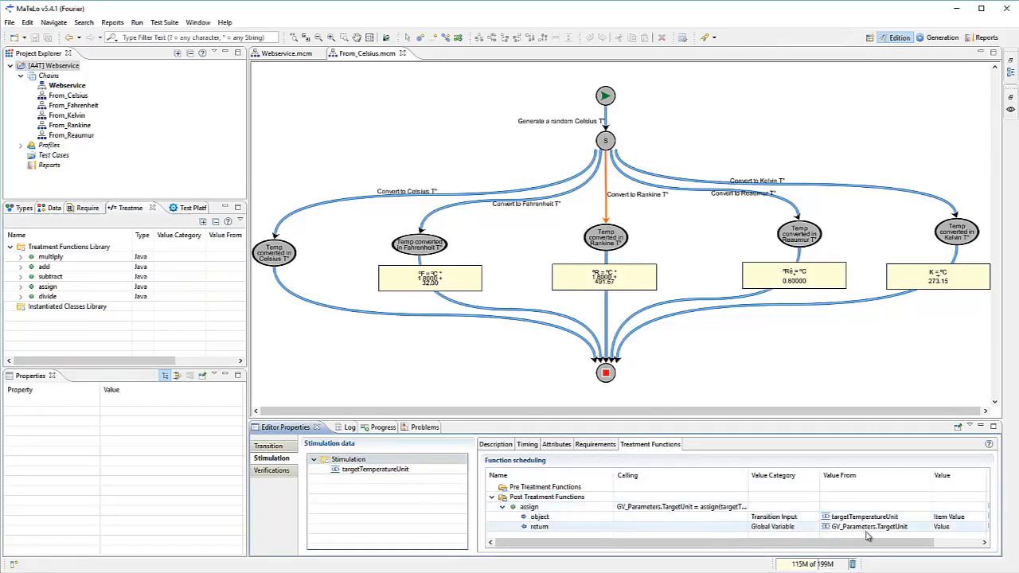
# - Review the ConvertTempSOAPUI test operation's parameters and open the Header operation's script
pyautogui.click(181, 207)
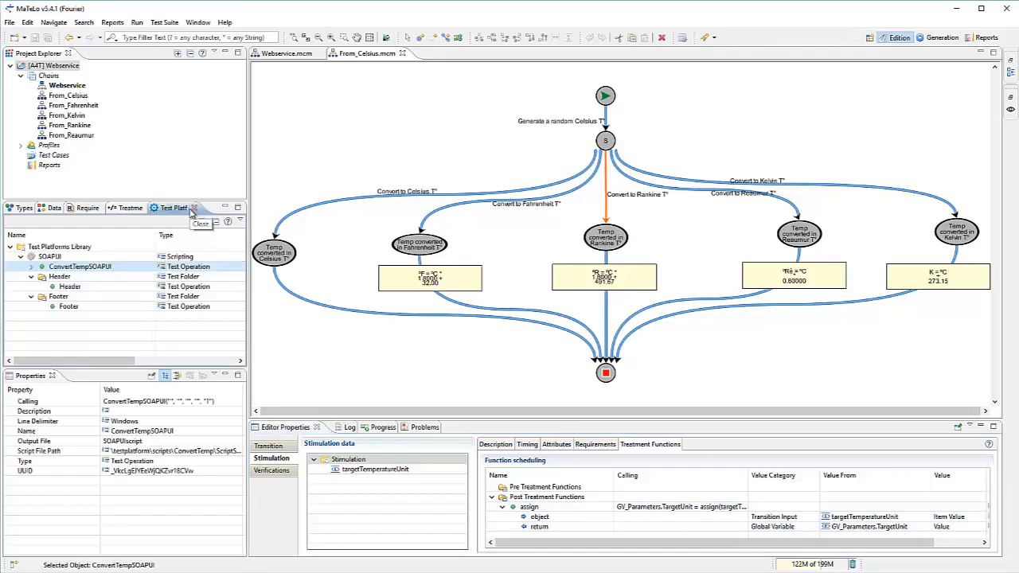
pyautogui.click(31, 268)
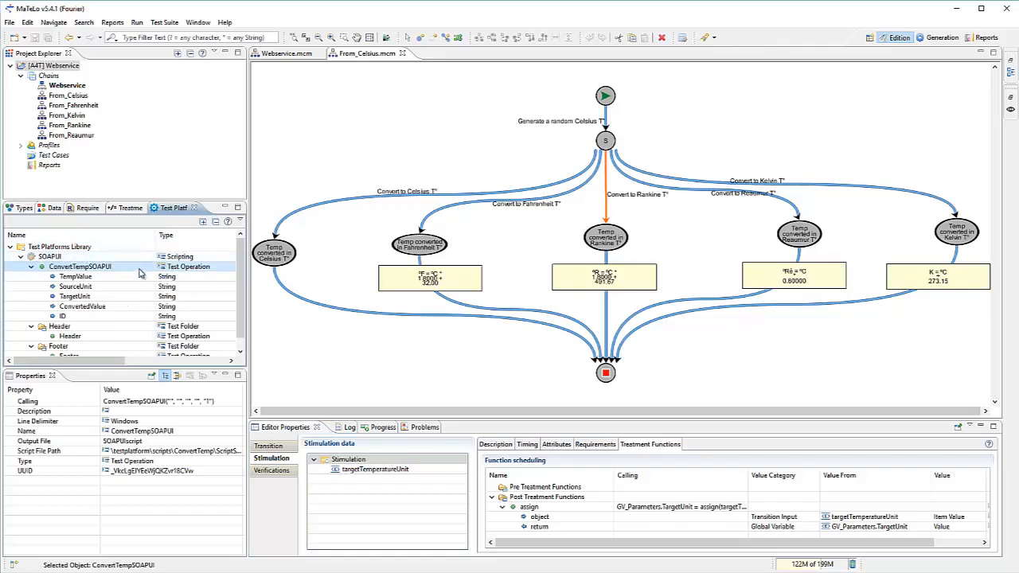
pyautogui.scroll(-1, 114, 264)
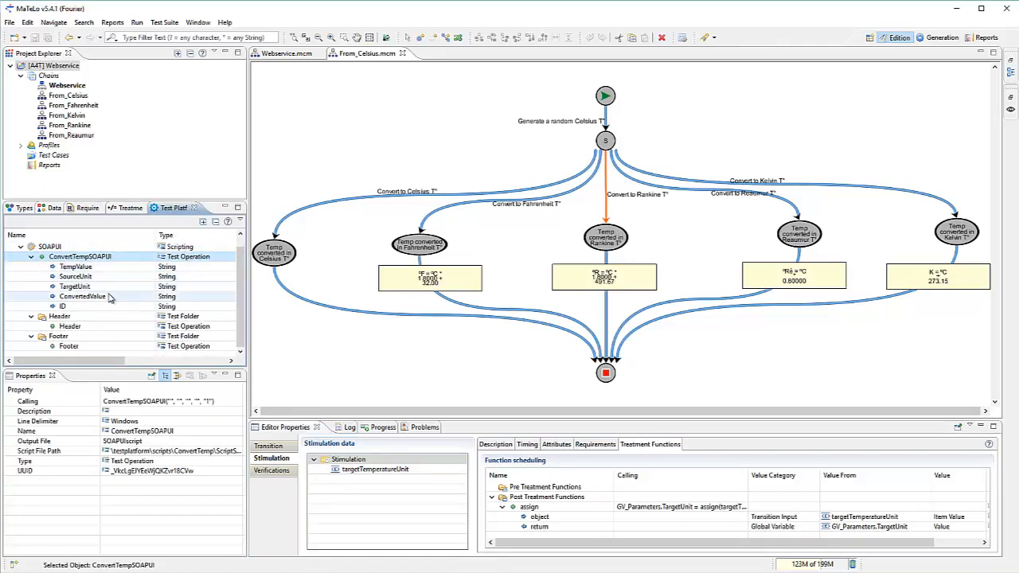
pyautogui.rightClick(83, 329)
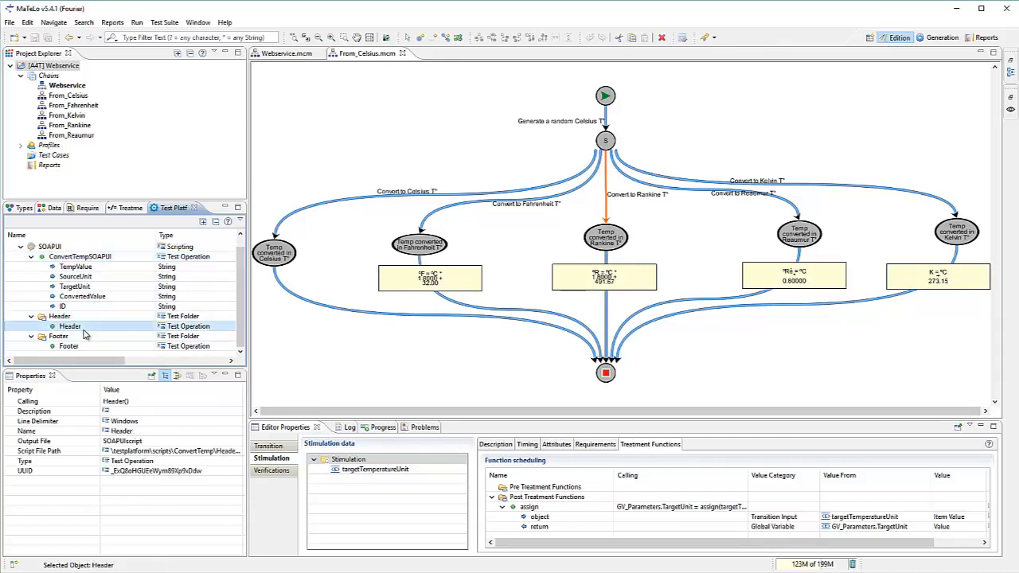
pyautogui.click(131, 454)
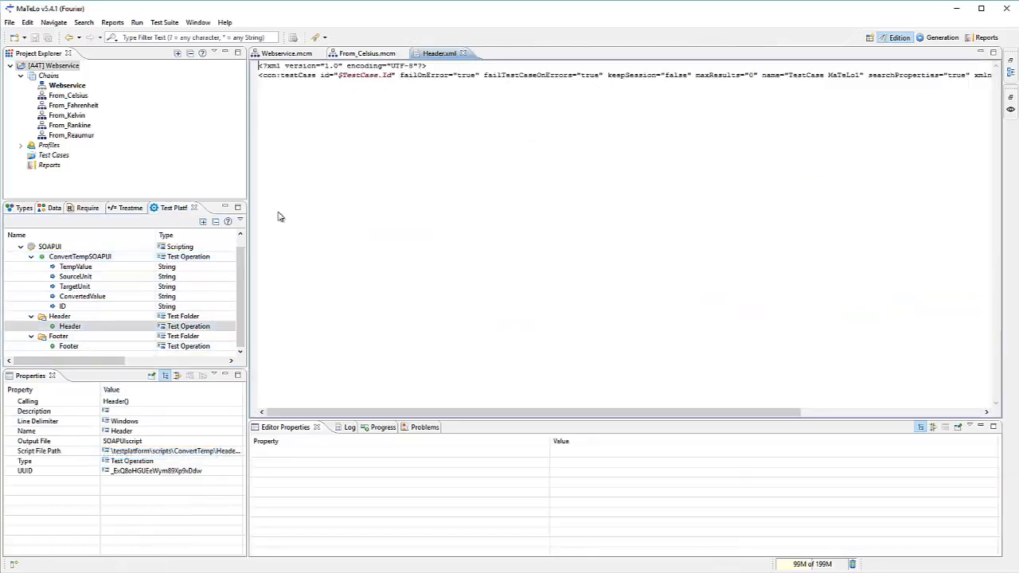
# - Open the ConvertTempSOAPUI script and examine its temperature and unit placeholders and the $ConvertedValue token in the assertion
pyautogui.rightClick(72, 257)
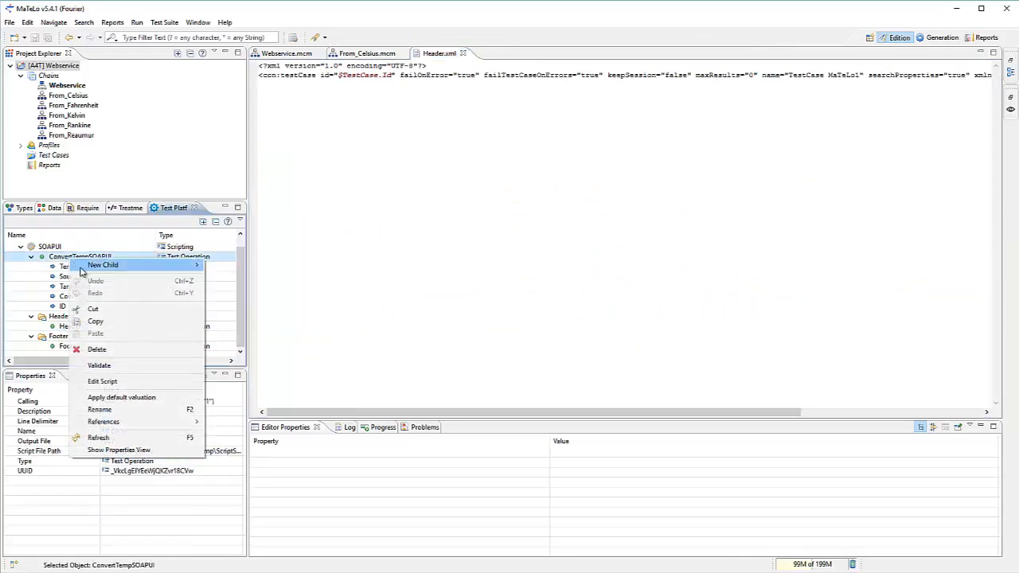
pyautogui.click(107, 382)
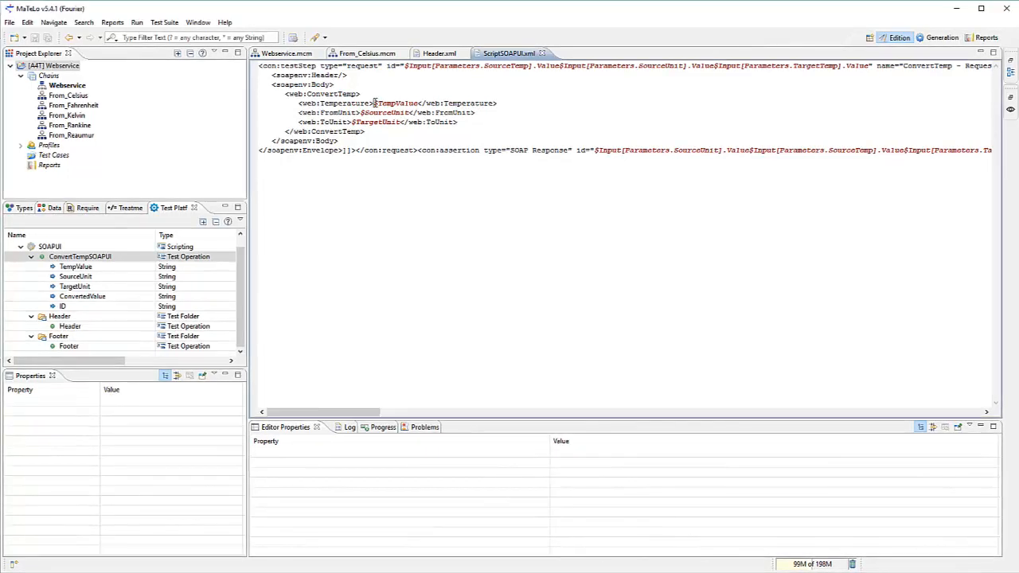
pyautogui.moveTo(374, 103); pyautogui.dragTo(402, 122)
pyautogui.moveTo(341, 412); pyautogui.dragTo(582, 411)
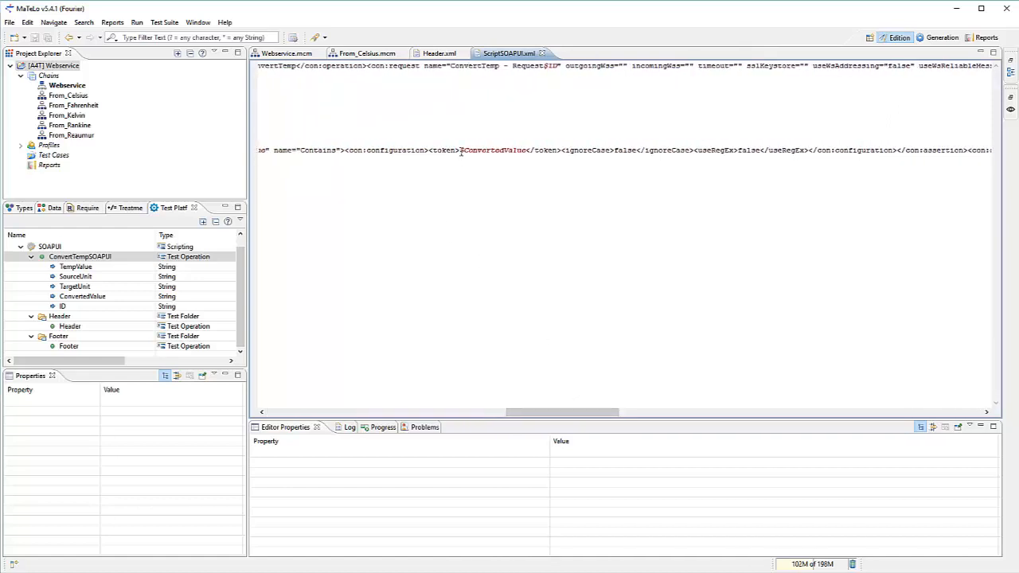
pyautogui.moveTo(460, 150); pyautogui.dragTo(528, 150)
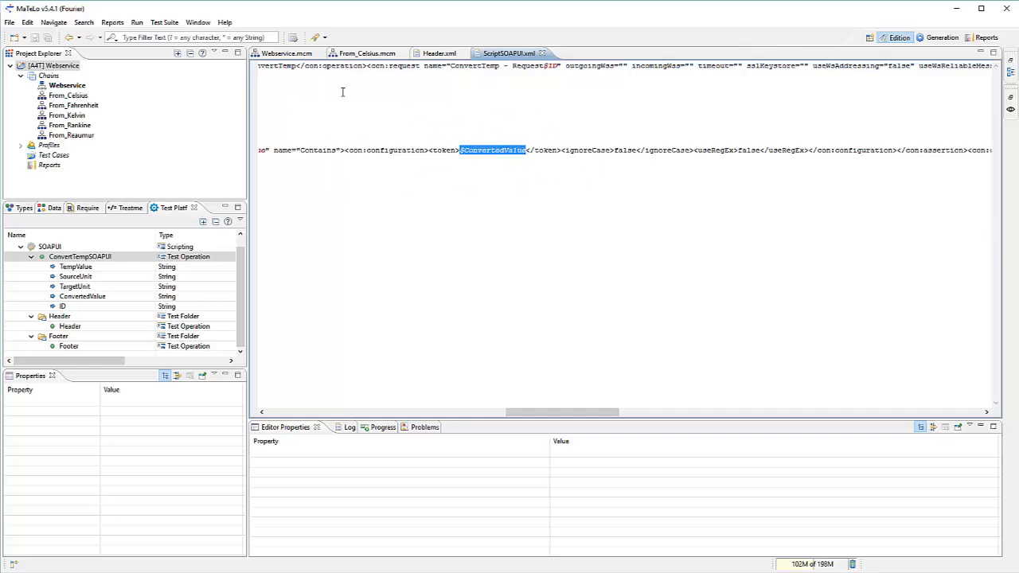
# - Return to the Webservice chain and switch the workspace to the Generation perspective
pyautogui.click(279, 56)
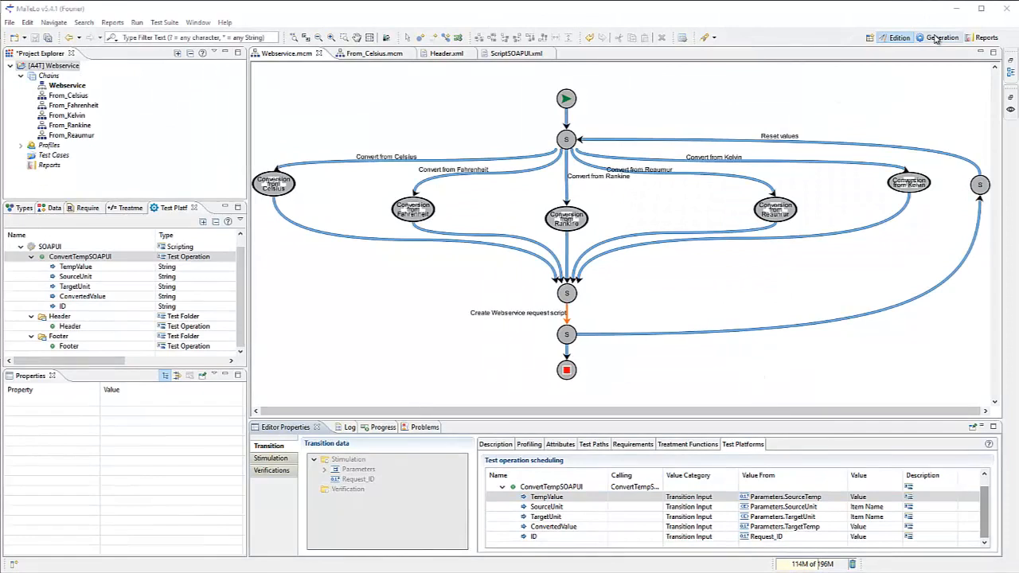
pyautogui.click(940, 38)
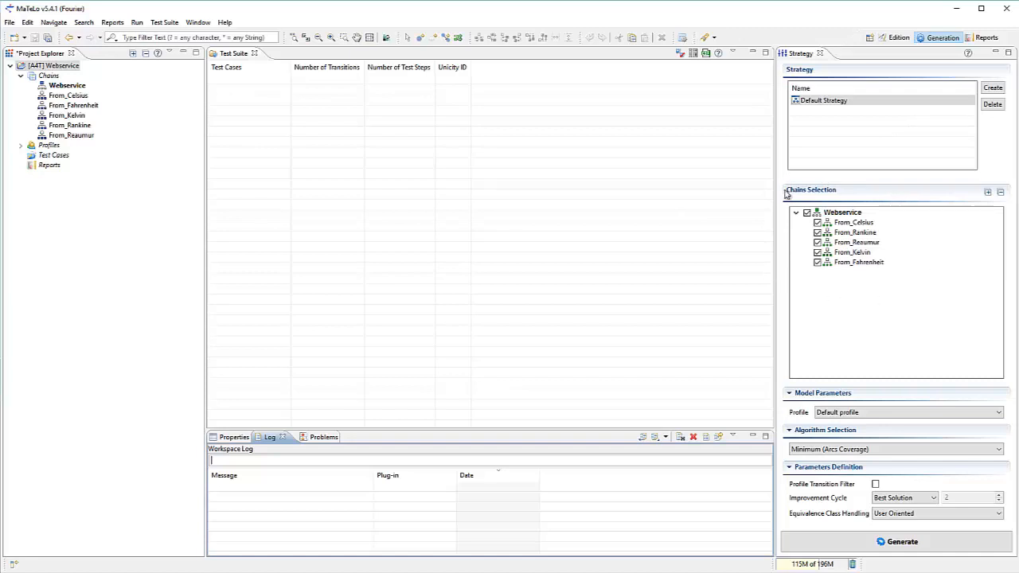
# - Generate a test case from all selected chains with the Minimum (Arcs Coverage) algorithm and the default profile
pyautogui.click(941, 450)
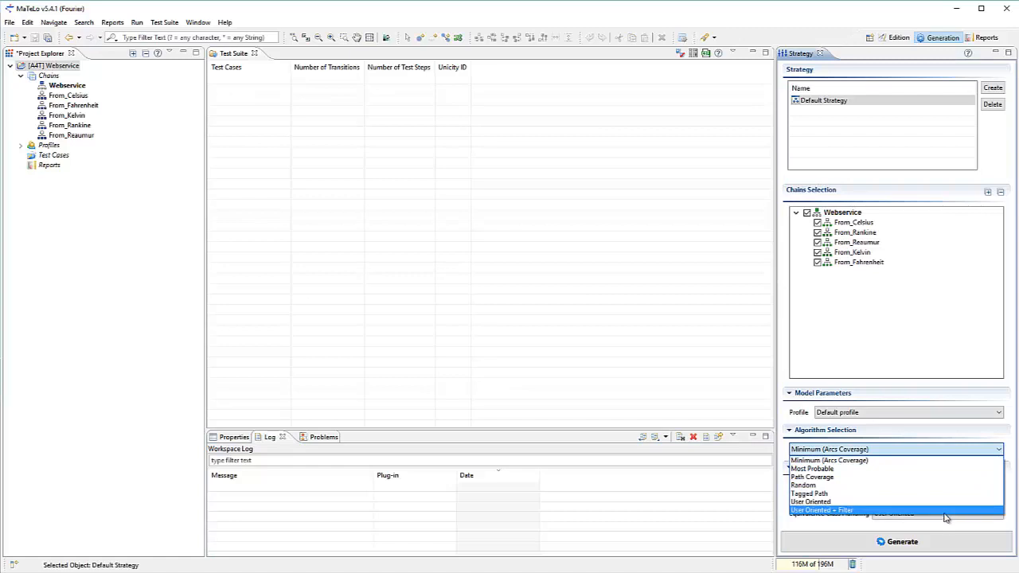
pyautogui.click(926, 461)
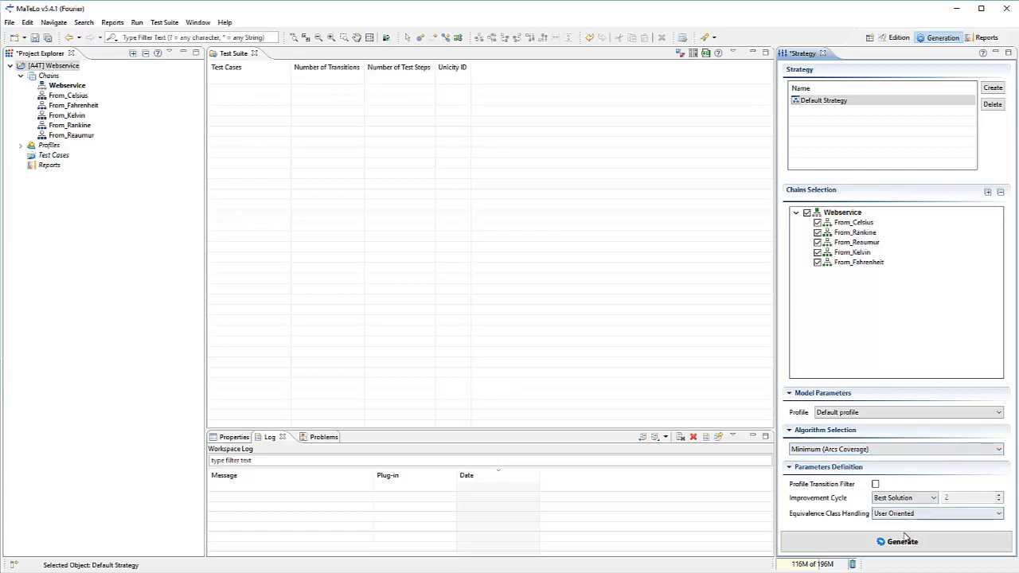
pyautogui.click(896, 546)
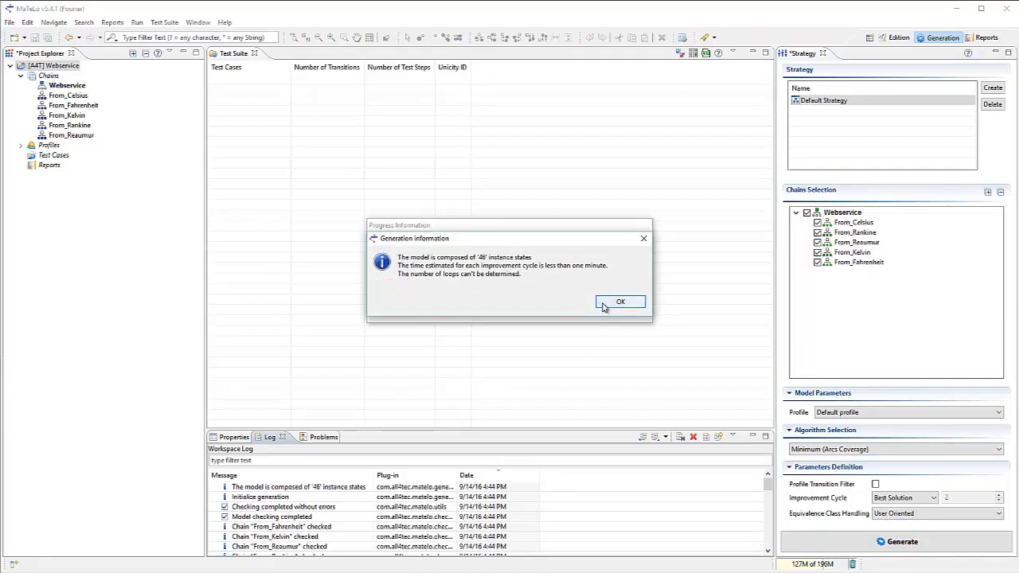
pyautogui.click(610, 303)
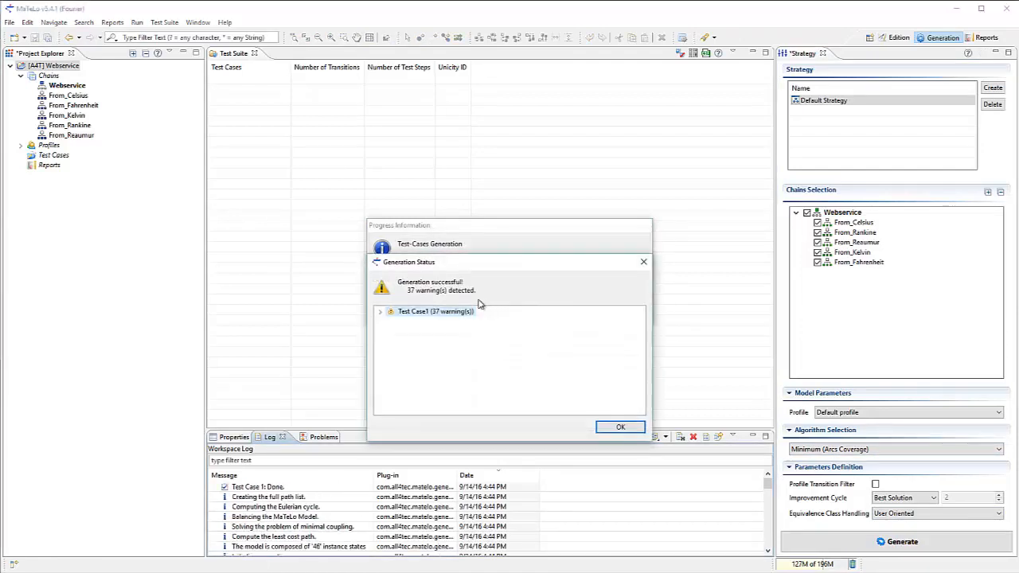
# - Examine the details of Test Case1's first transition warning in the generation status report and dismiss the report
pyautogui.click(380, 313)
pyautogui.click(391, 322)
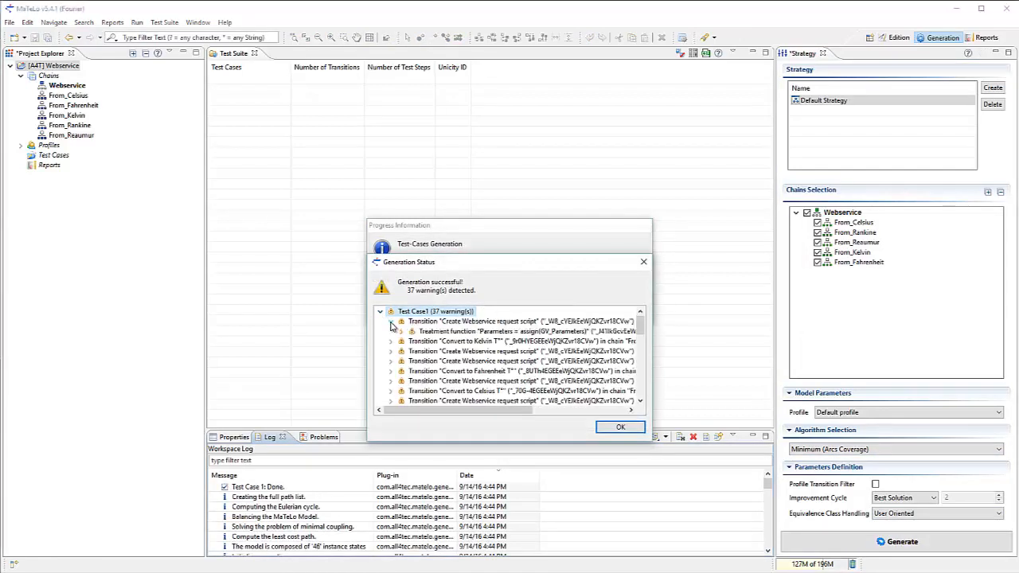
pyautogui.click(401, 332)
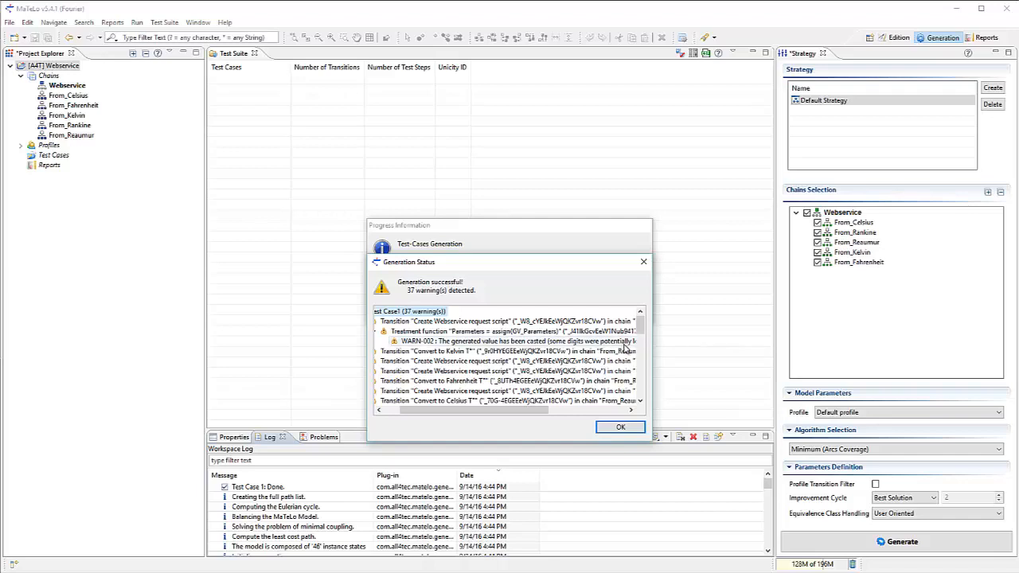
pyautogui.click(620, 429)
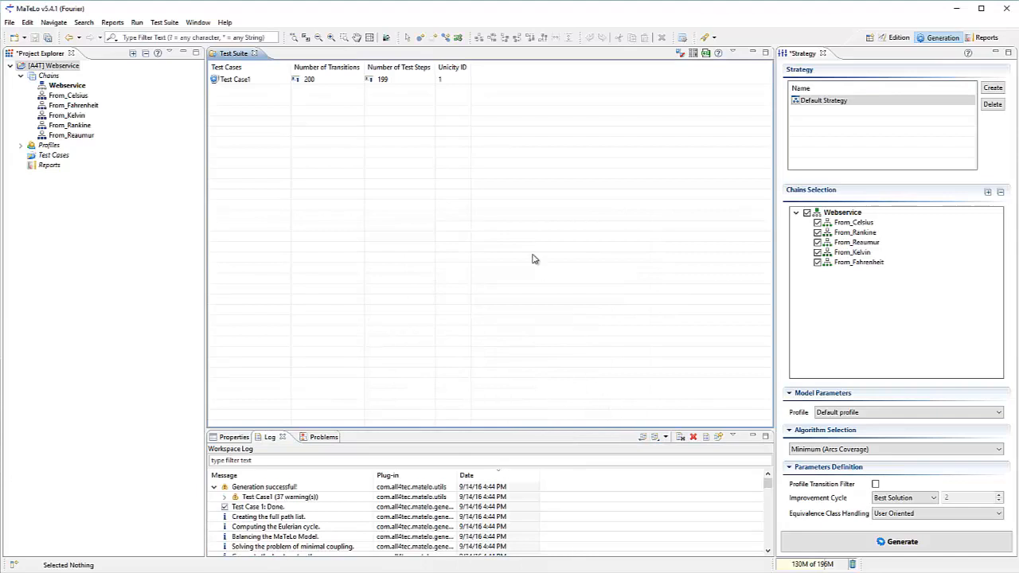
# - Open Test Case1 in its HTML view, review the steps' stimulations, verifications and requirements in an enlarged editor, and close it
pyautogui.doubleClick(234, 83)
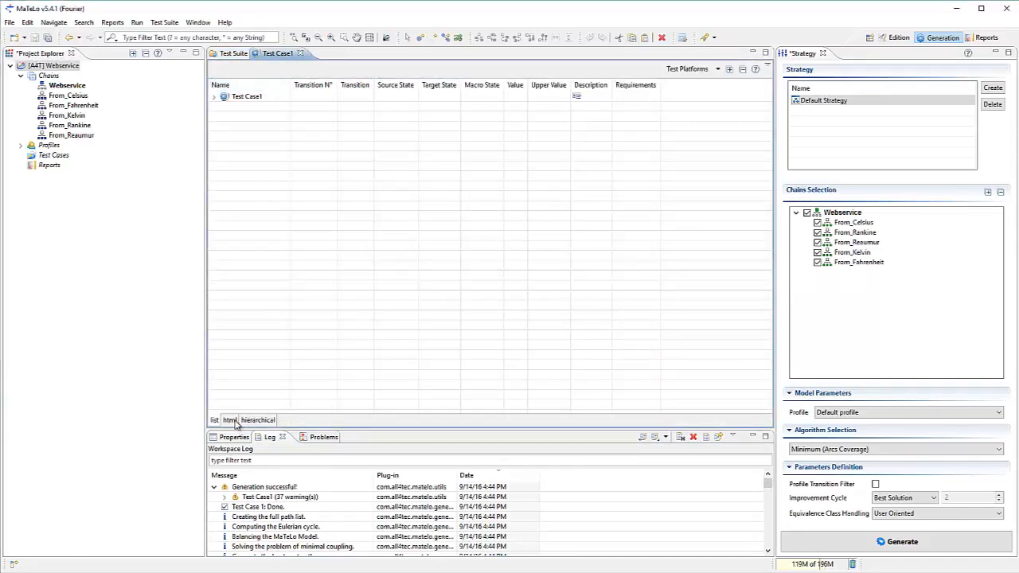
pyautogui.click(230, 420)
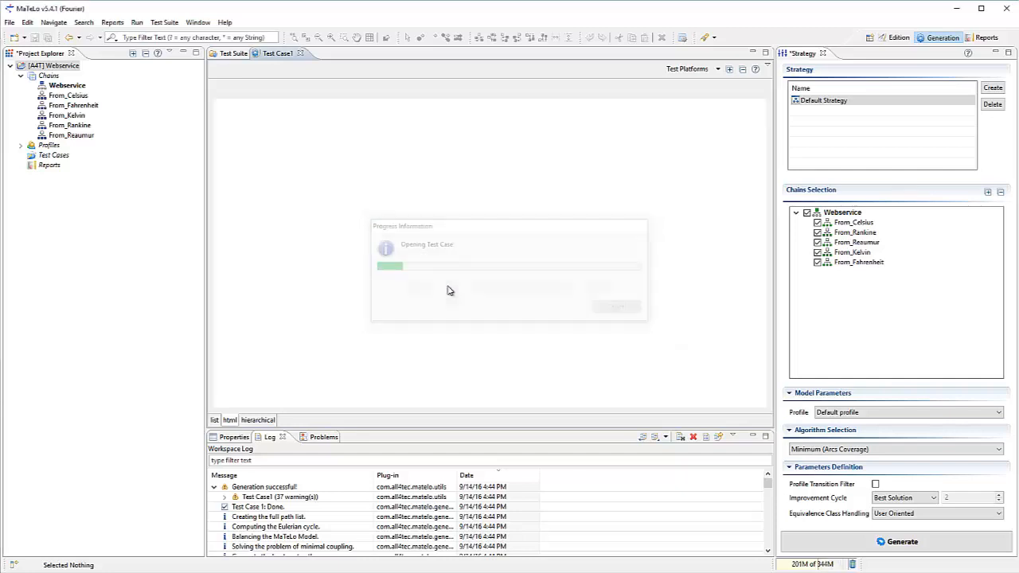
pyautogui.doubleClick(258, 54)
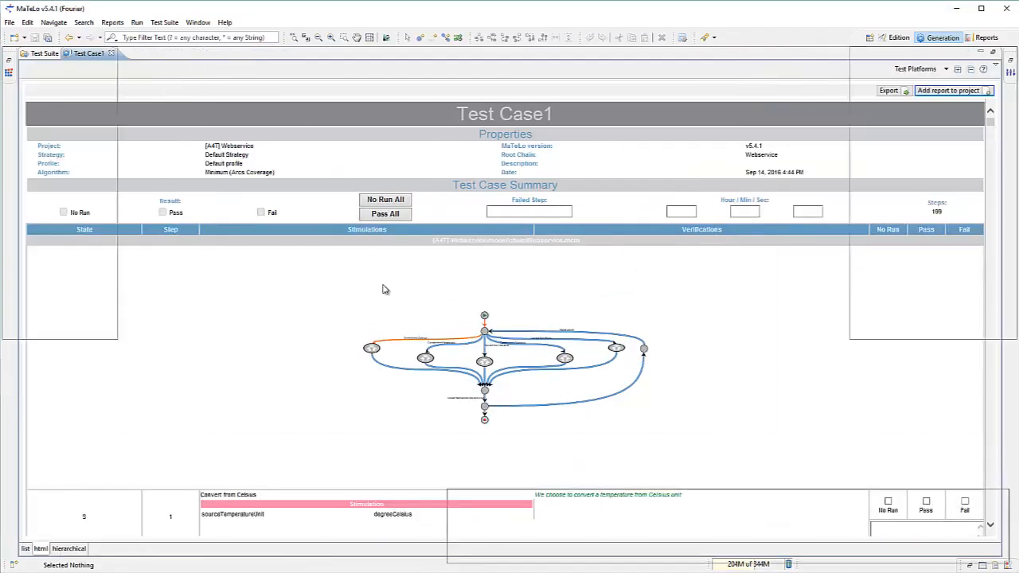
pyautogui.scroll(-10, 383, 318)
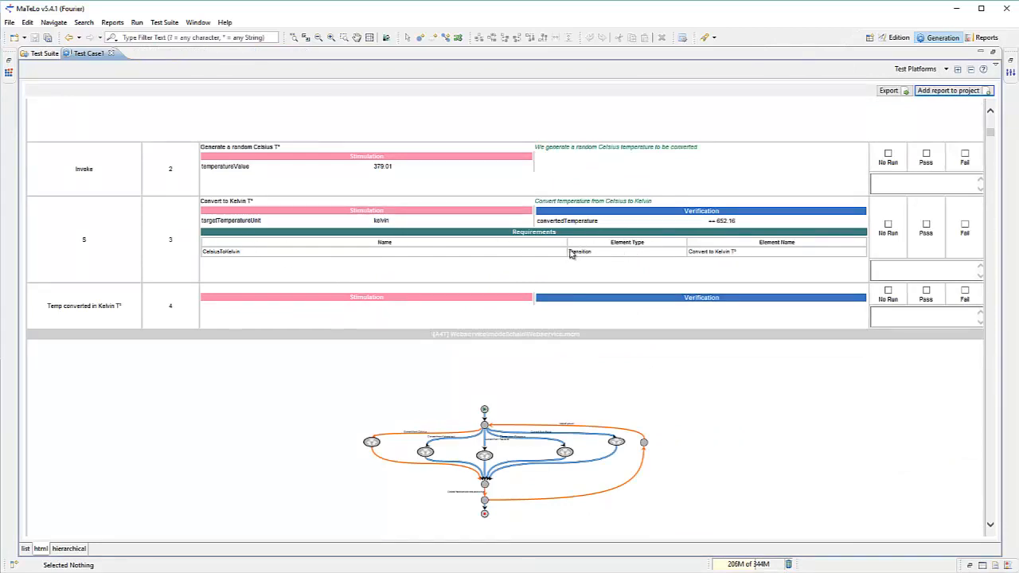
pyautogui.scroll(-10, 496, 276)
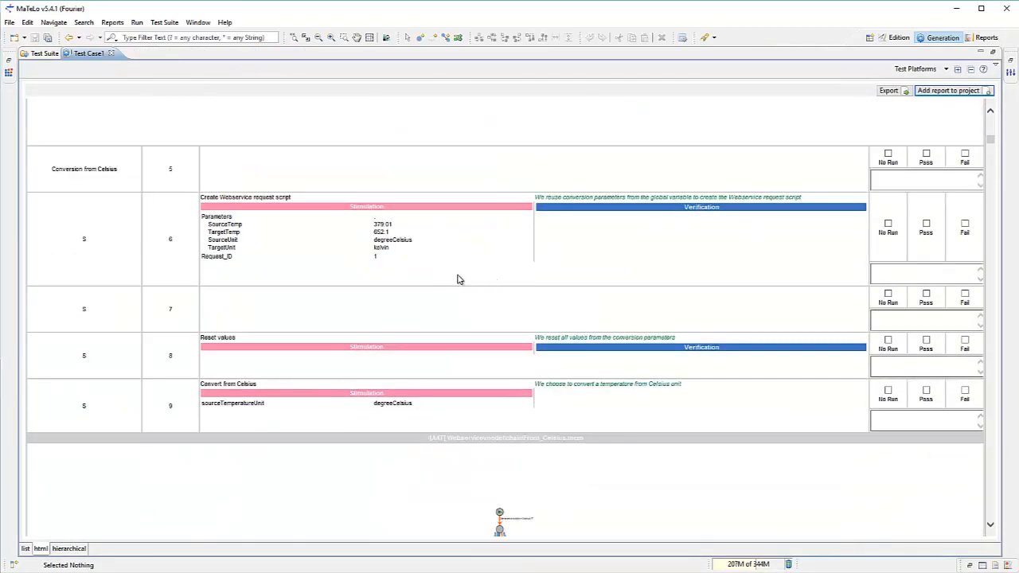
pyautogui.scroll(-10, 448, 311)
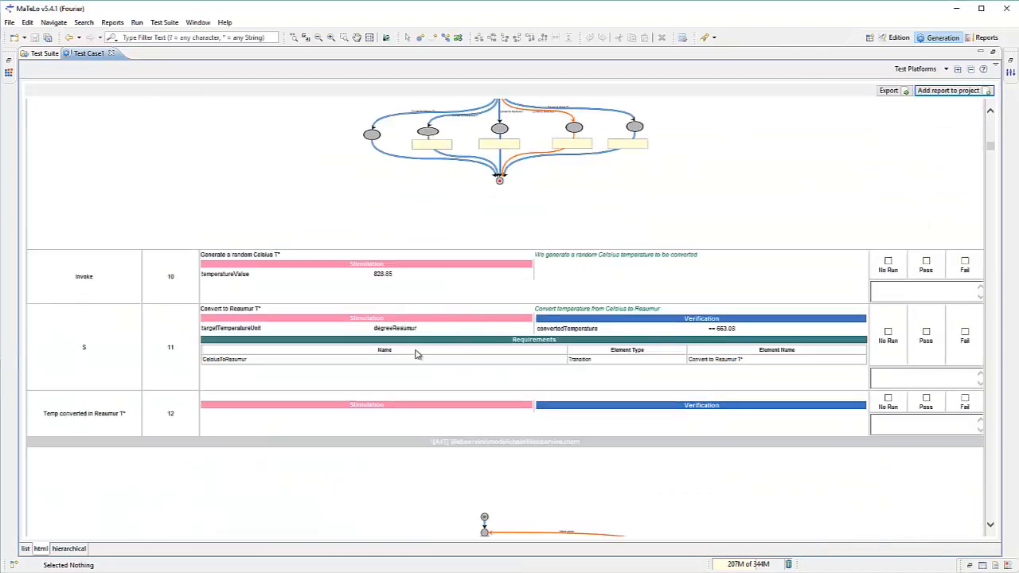
pyautogui.scroll(-15, 557, 329)
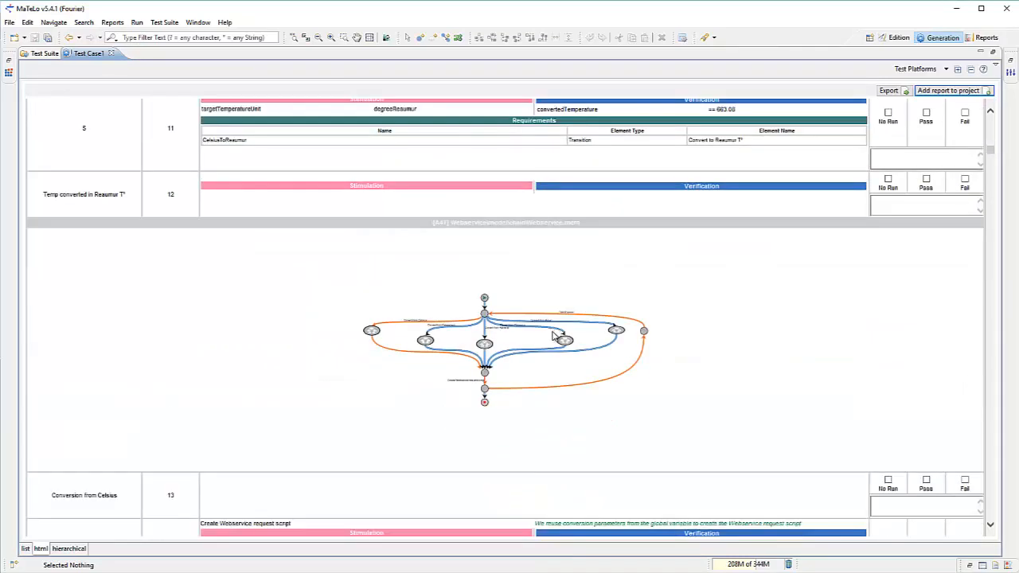
pyautogui.scroll(-10, 514, 344)
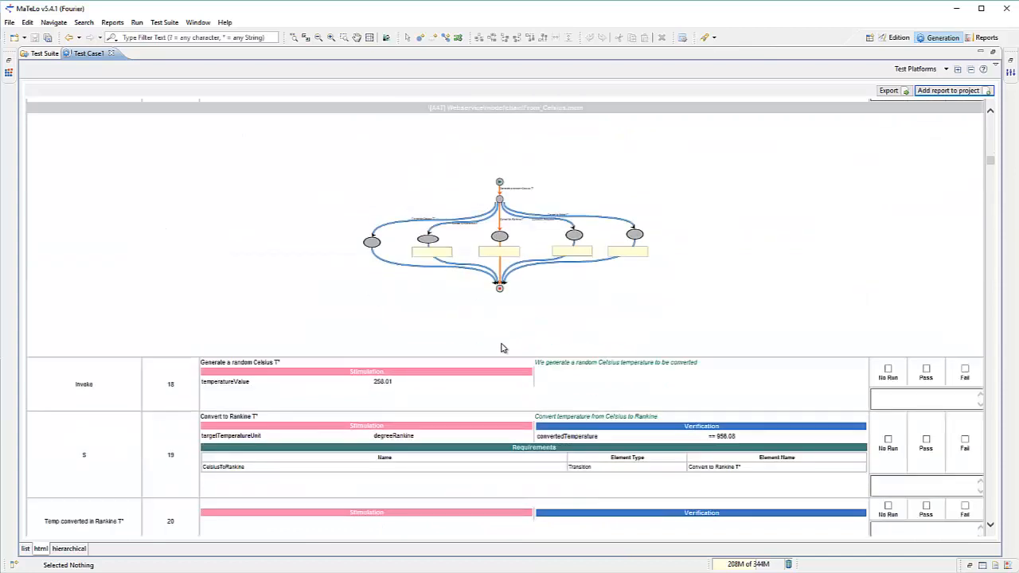
pyautogui.doubleClick(92, 54)
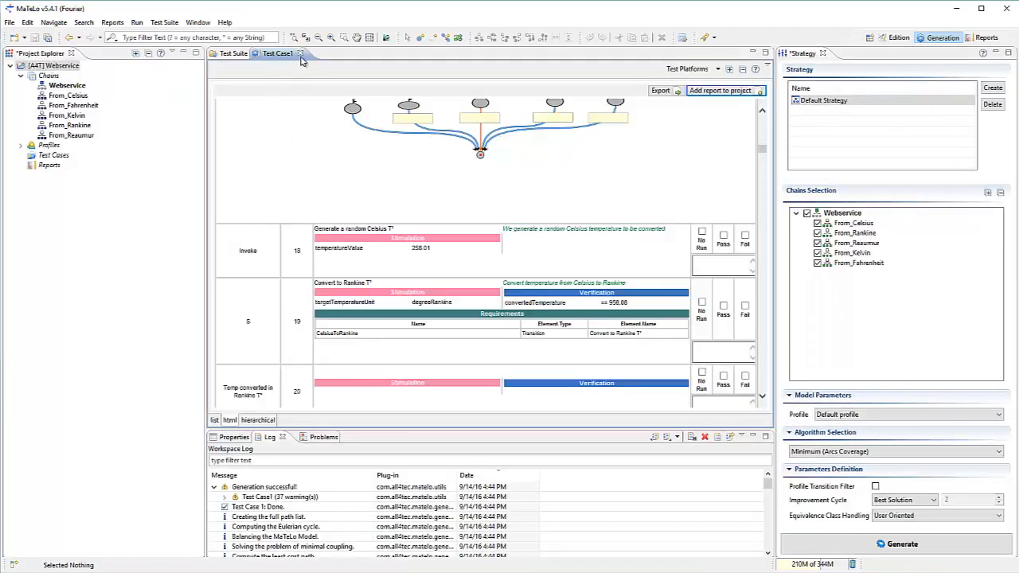
pyautogui.click(300, 53)
# - Add Test Case1 to the project and export it as a SOAPUI script, saving the project for the export
pyautogui.rightClick(244, 85)
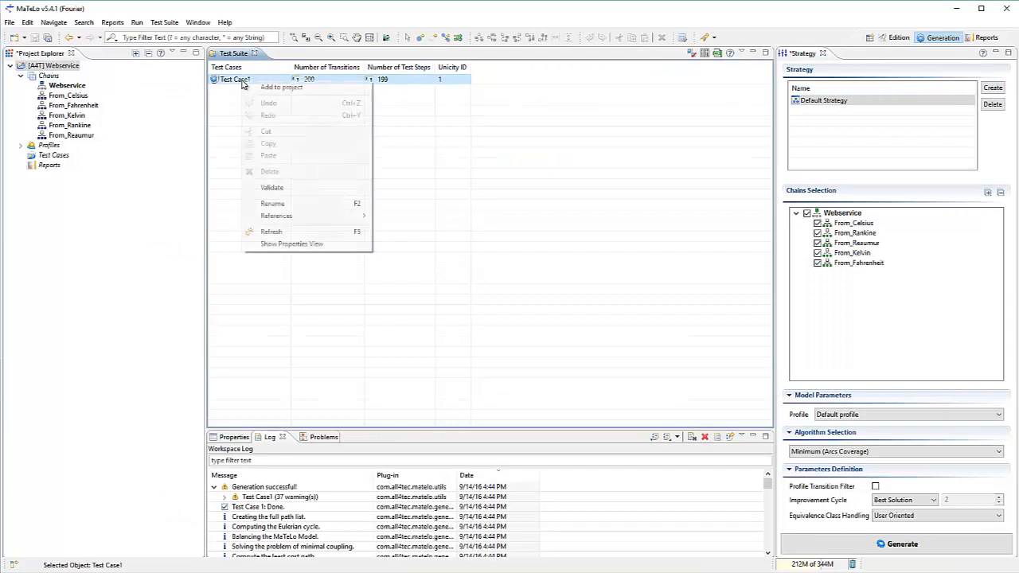
pyautogui.click(333, 89)
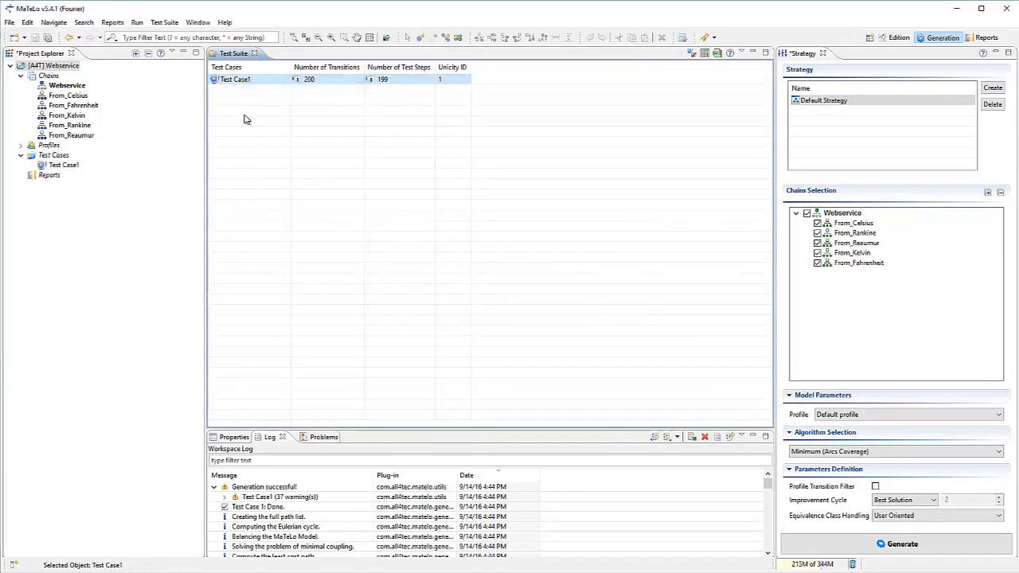
pyautogui.rightClick(52, 167)
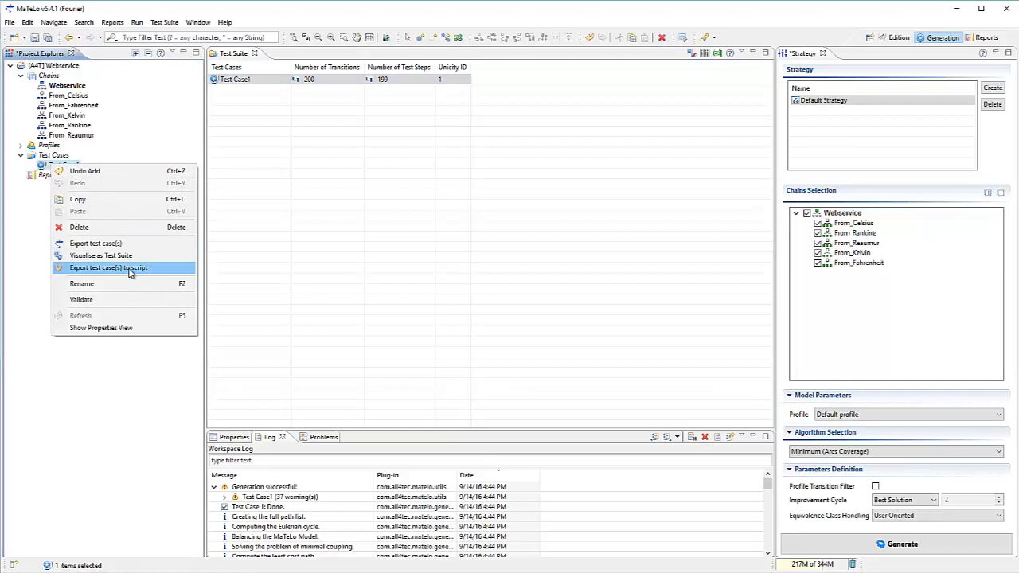
pyautogui.click(158, 276)
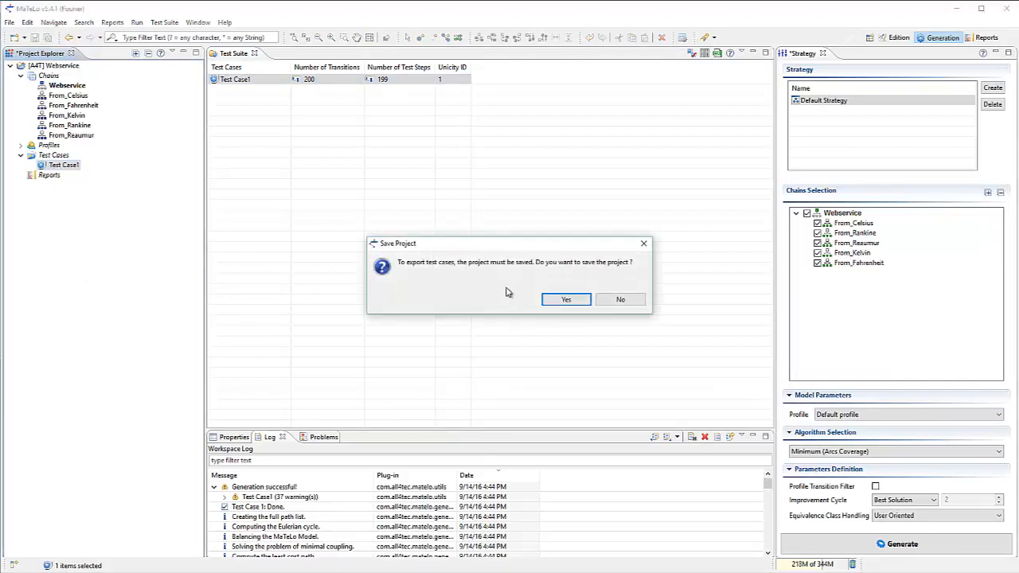
pyautogui.click(559, 300)
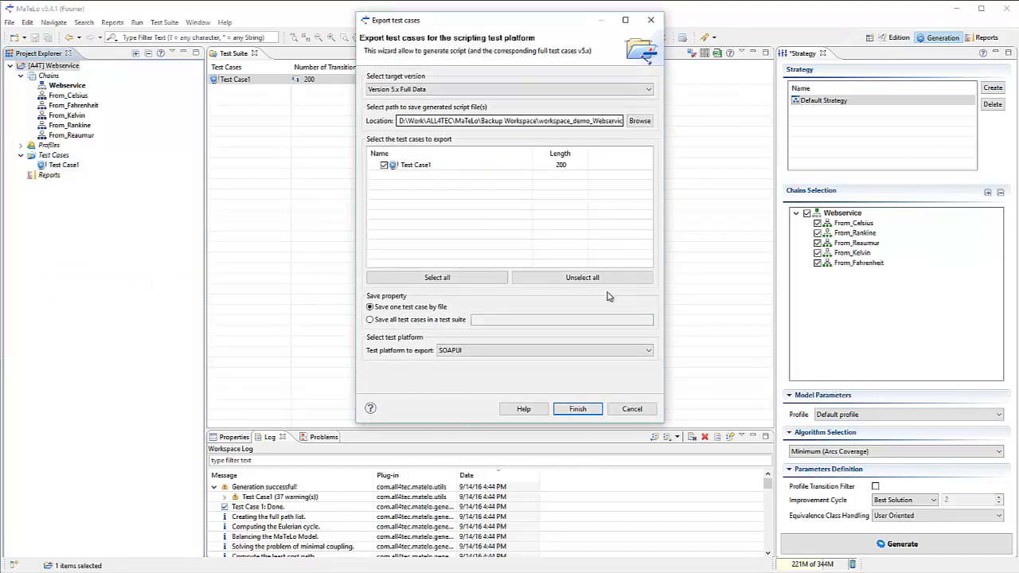
pyautogui.click(578, 408)
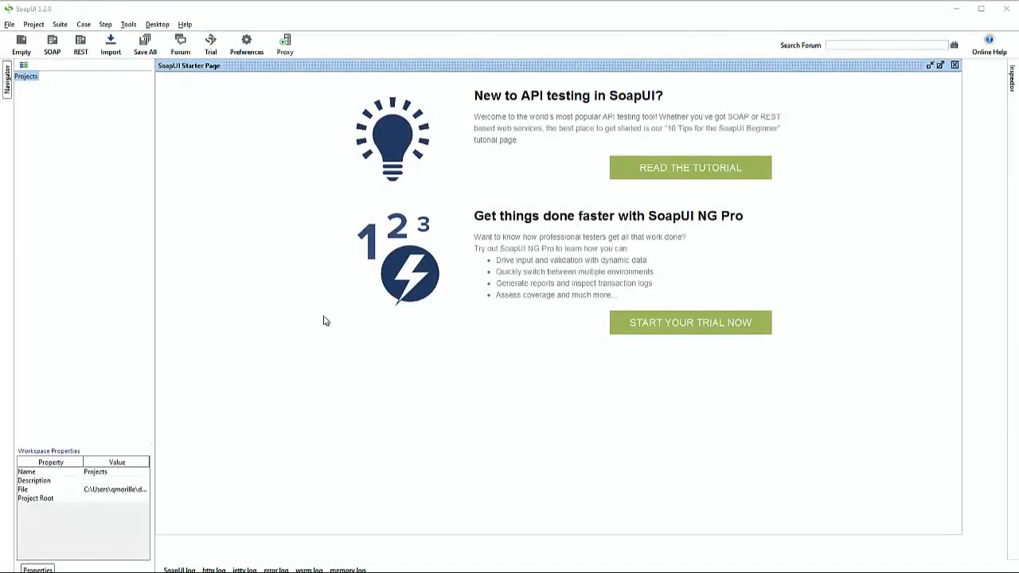
# - In SoapUI, create a SOAP project named DemoMaTeLo using ConvertTemperature.asmx.xml from the [A4T] Webservice folder as initial WSDL
pyautogui.click(11, 25)
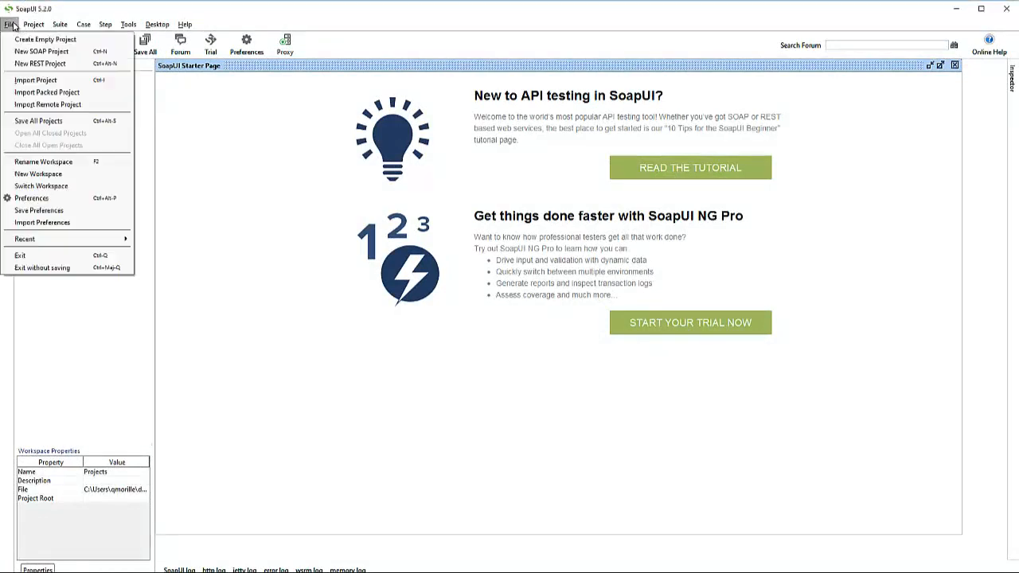
pyautogui.click(41, 51)
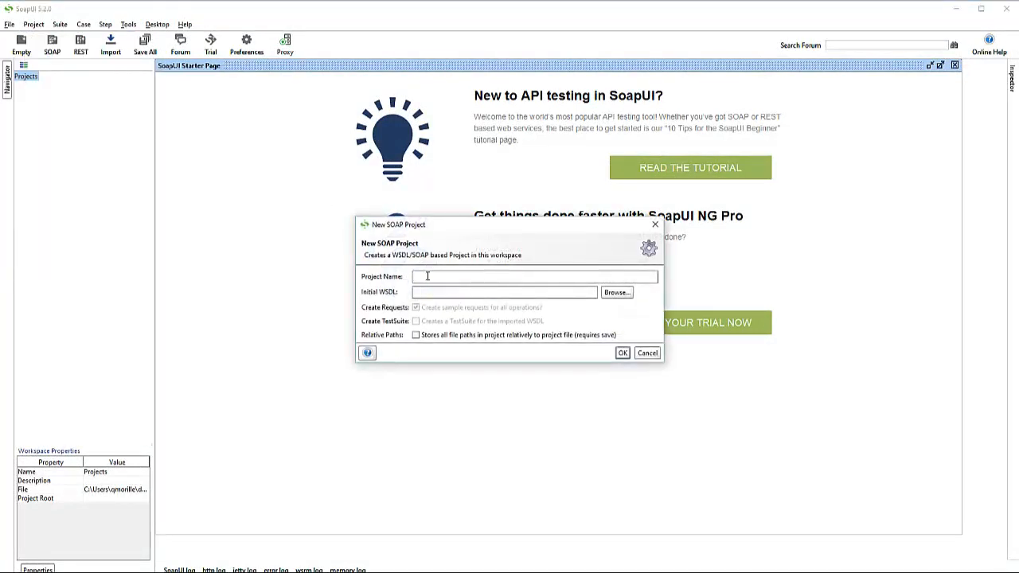
pyautogui.write('DemoMaTeLo')
pyautogui.click(616, 294)
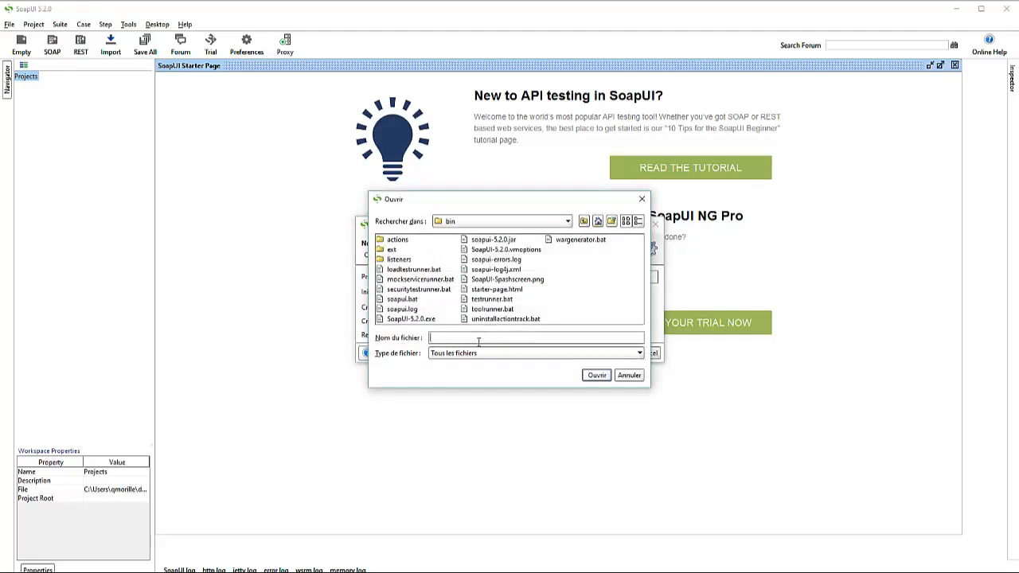
pyautogui.hotkey('ctrl', 'v')
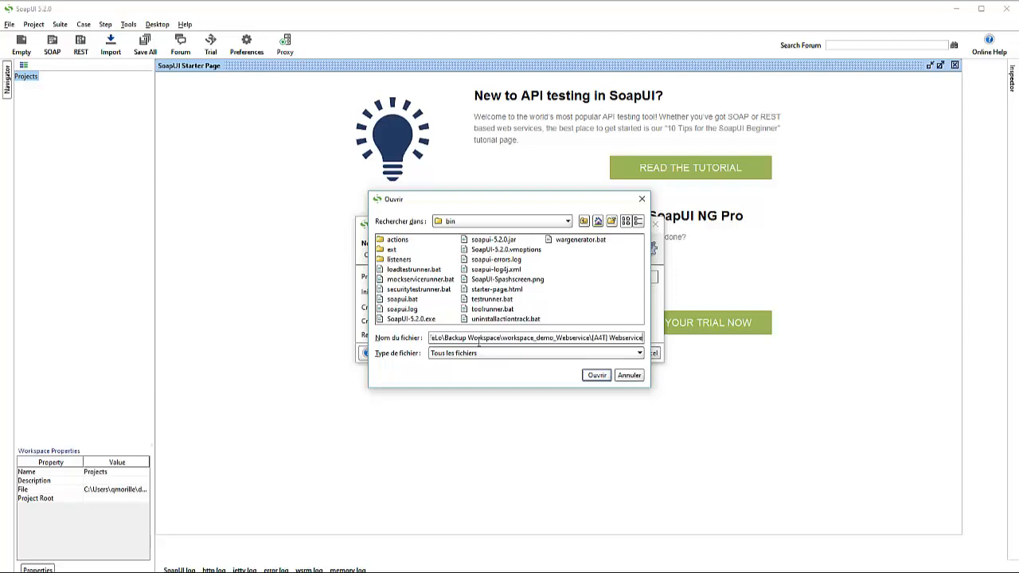
pyautogui.press('Return')
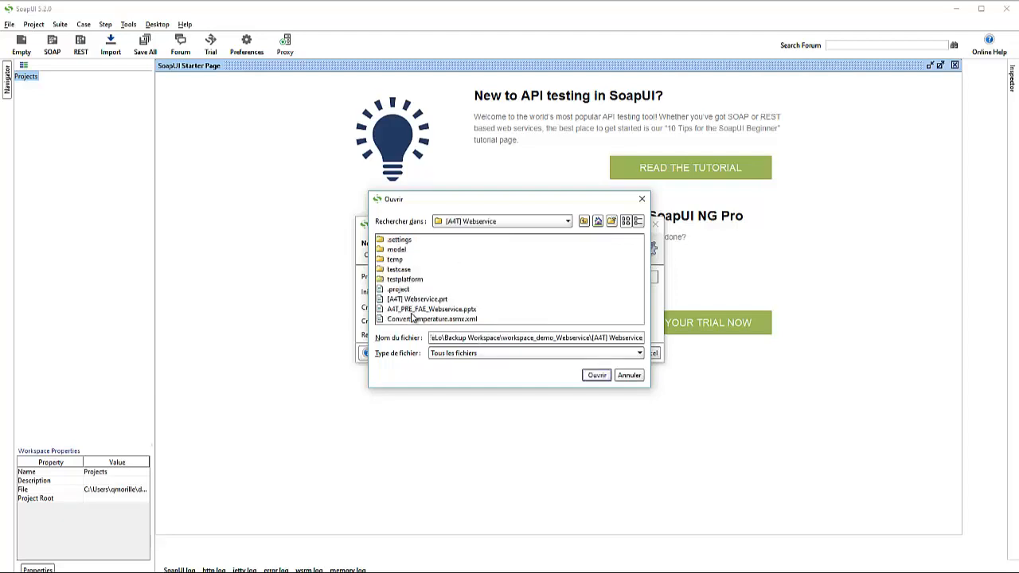
pyautogui.doubleClick(410, 319)
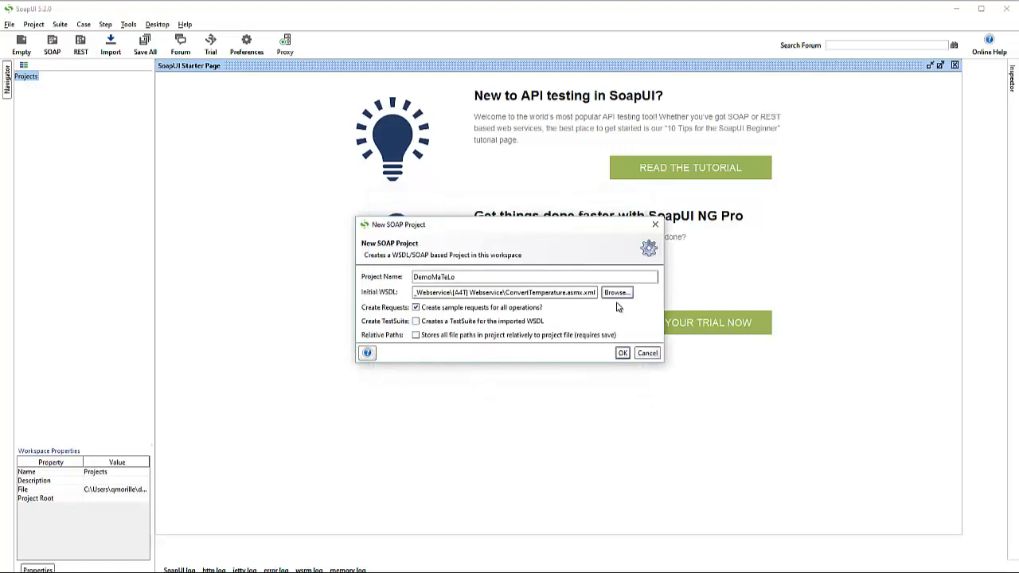
pyautogui.click(624, 354)
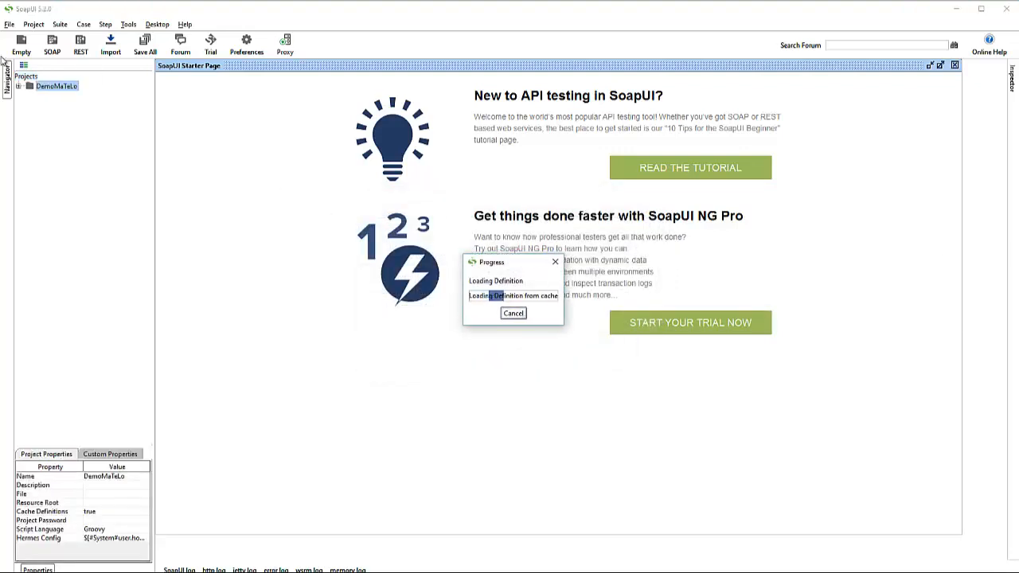
# - Add a test suite named TestSuiteMaTeLo to the DemoMaTeLo project
pyautogui.rightClick(54, 88)
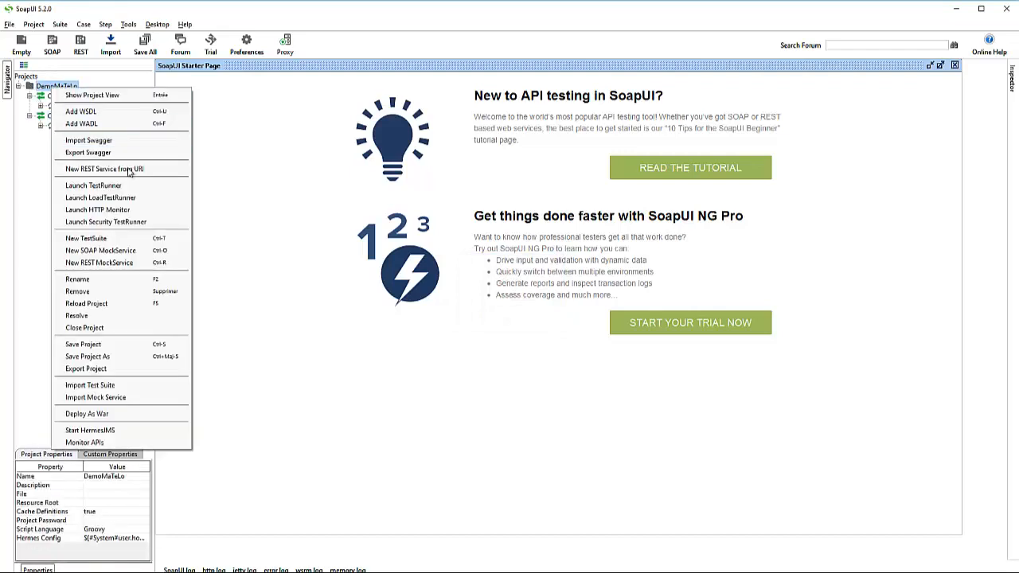
pyautogui.click(111, 240)
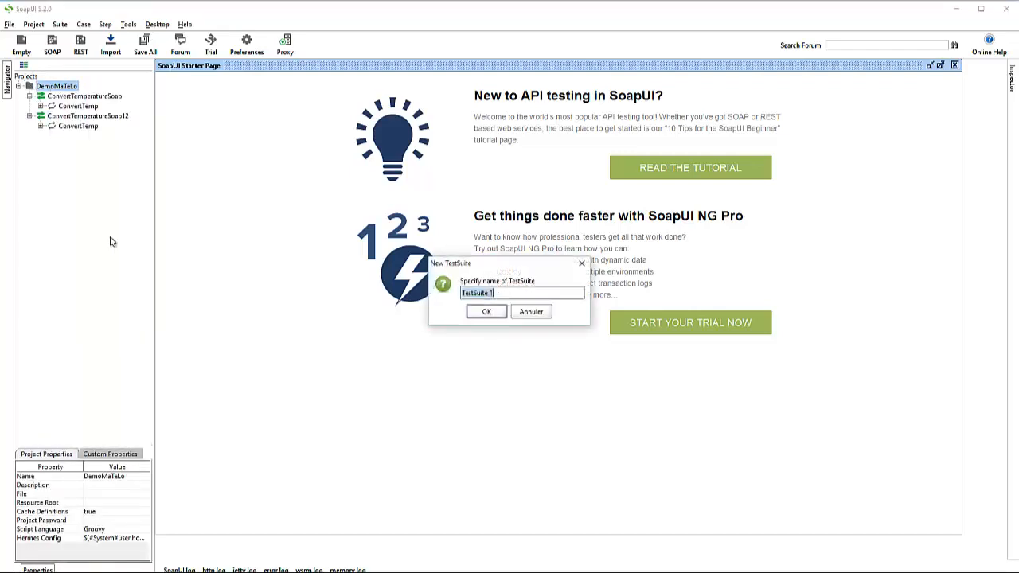
pyautogui.press('Right')
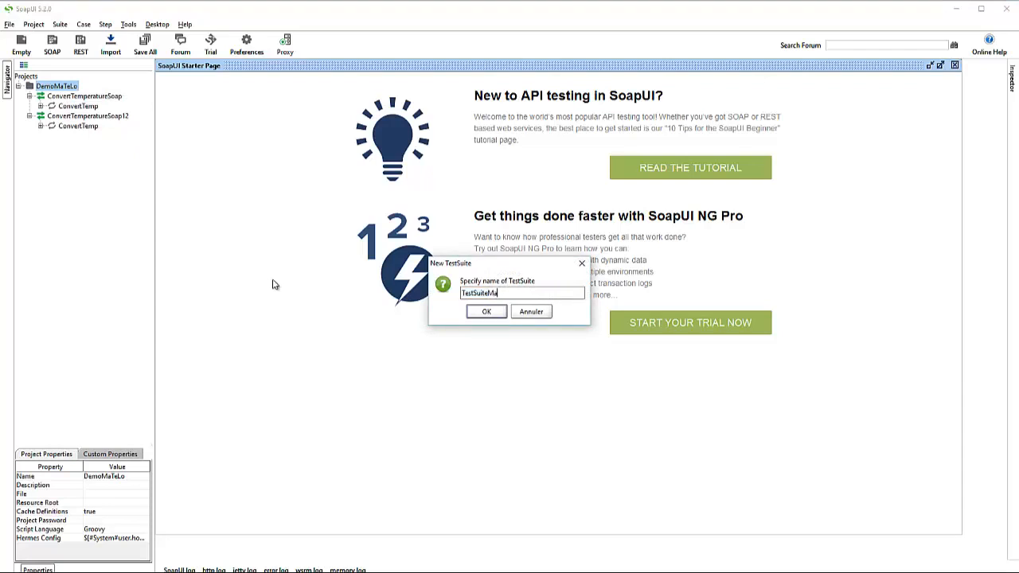
pyautogui.write('MaTeLo')
pyautogui.press('Return')
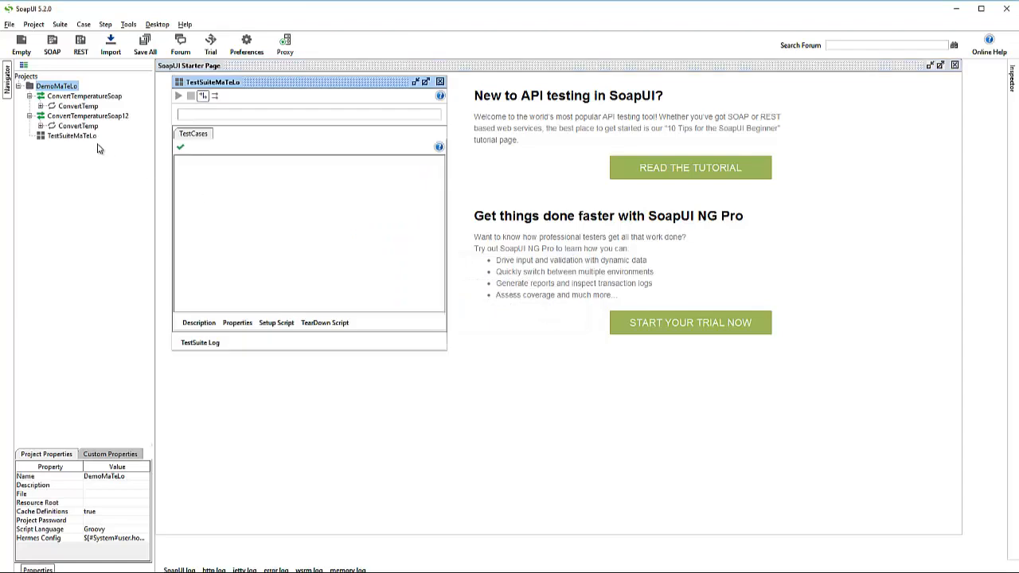
# - Import the test case aTestCase1_20160914_164527851b.xml from the FullTestCases folder of the [A4T] Webservice project into TestSuiteMaTeLo
pyautogui.rightClick(51, 141)
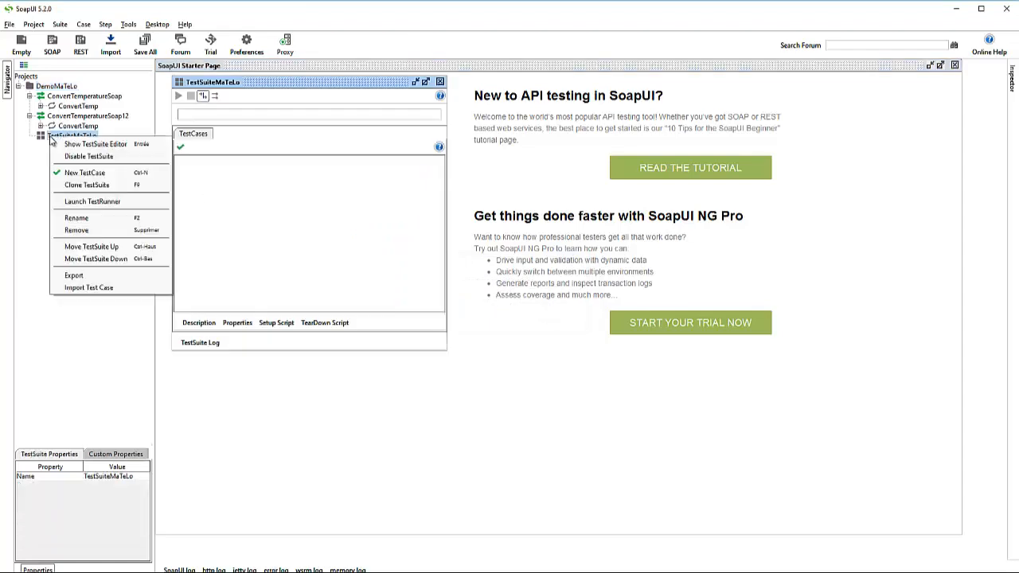
pyautogui.click(83, 288)
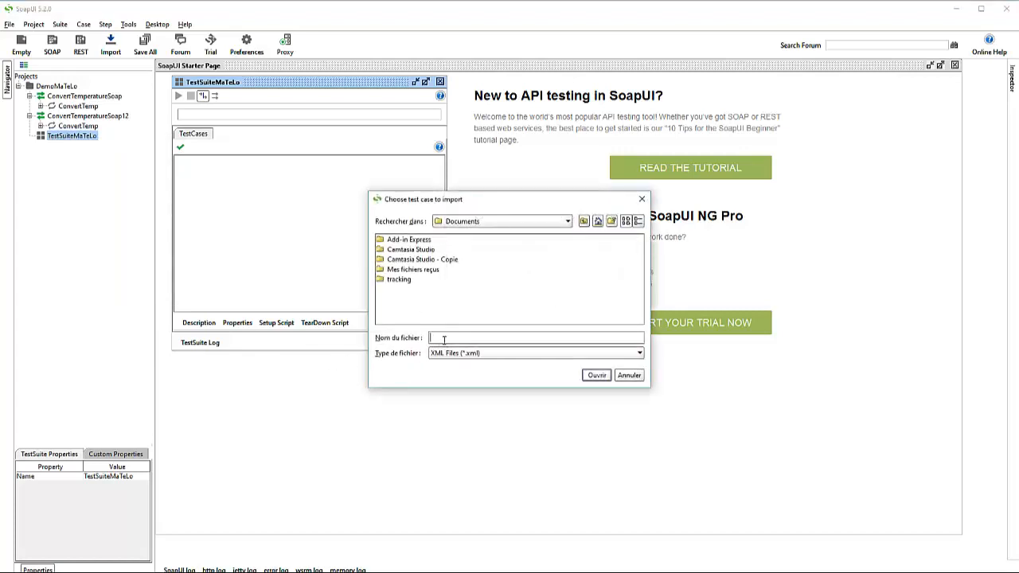
pyautogui.hotkey('ctrl', 'v')
pyautogui.press('Return')
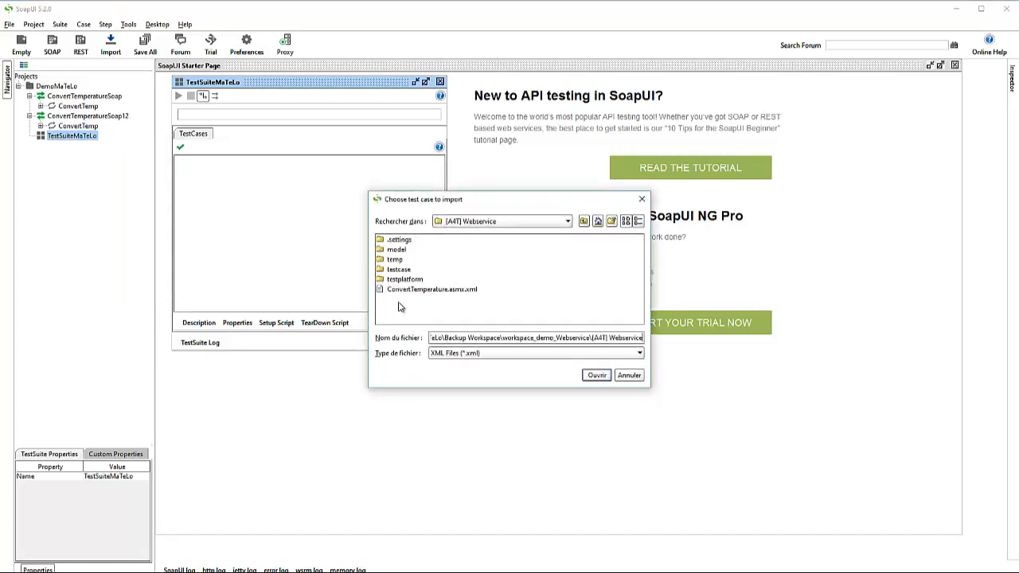
pyautogui.doubleClick(398, 269)
pyautogui.doubleClick(400, 240)
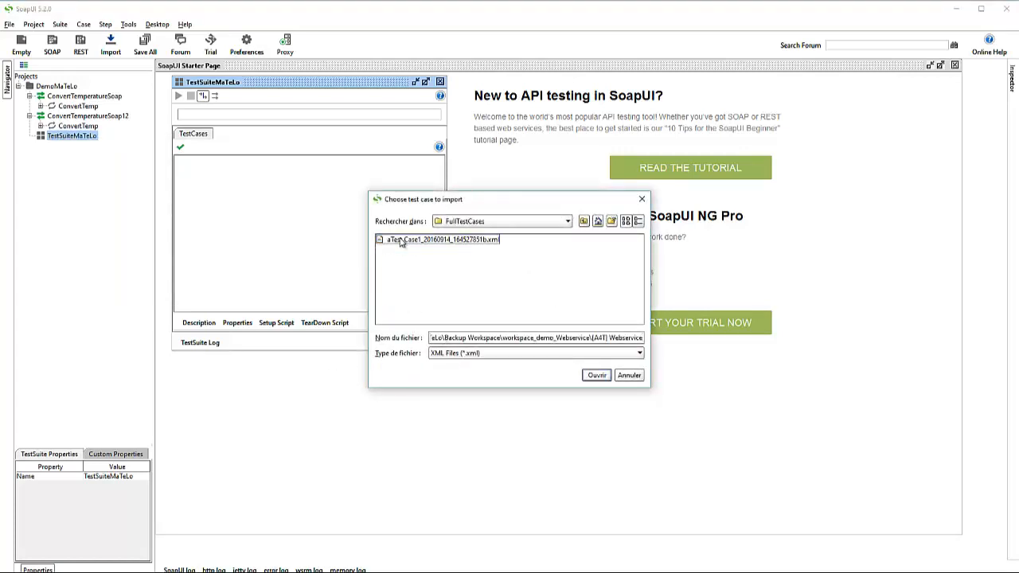
pyautogui.click(401, 241)
pyautogui.click(597, 375)
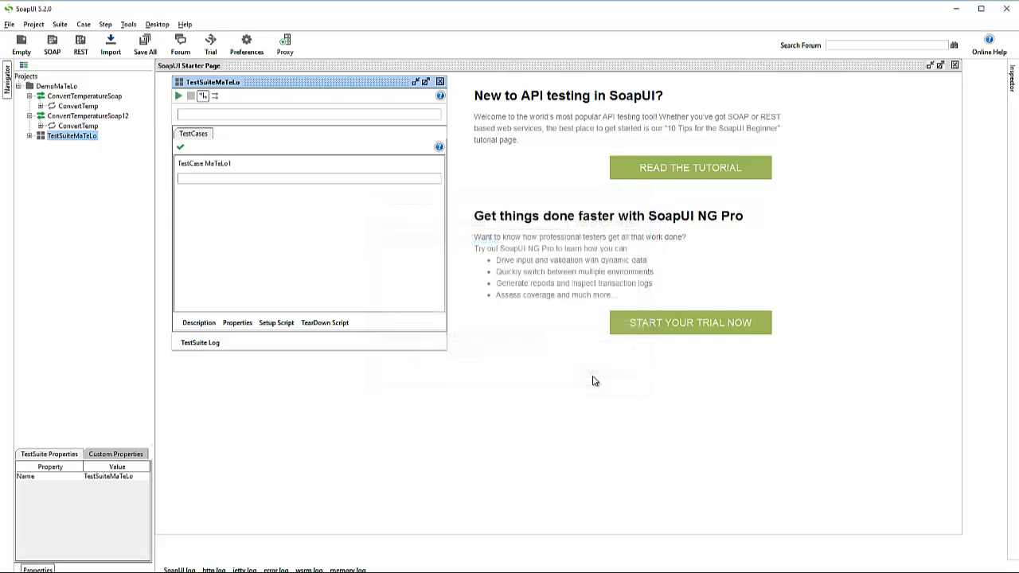
# - Disable the option to abort the test if an error occurs for TestCase MaTeLo1
pyautogui.click(30, 137)
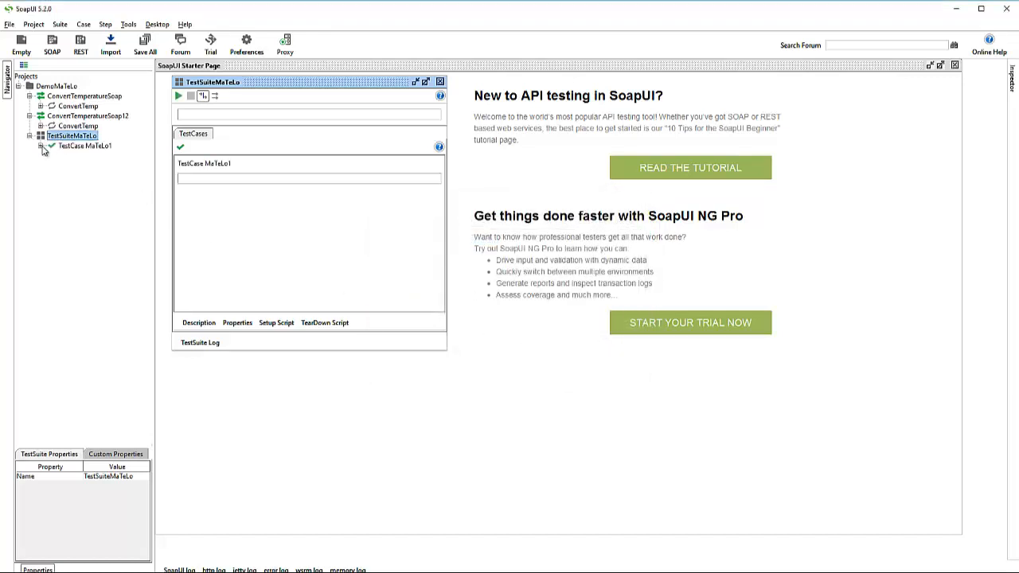
pyautogui.click(40, 147)
pyautogui.rightClick(79, 147)
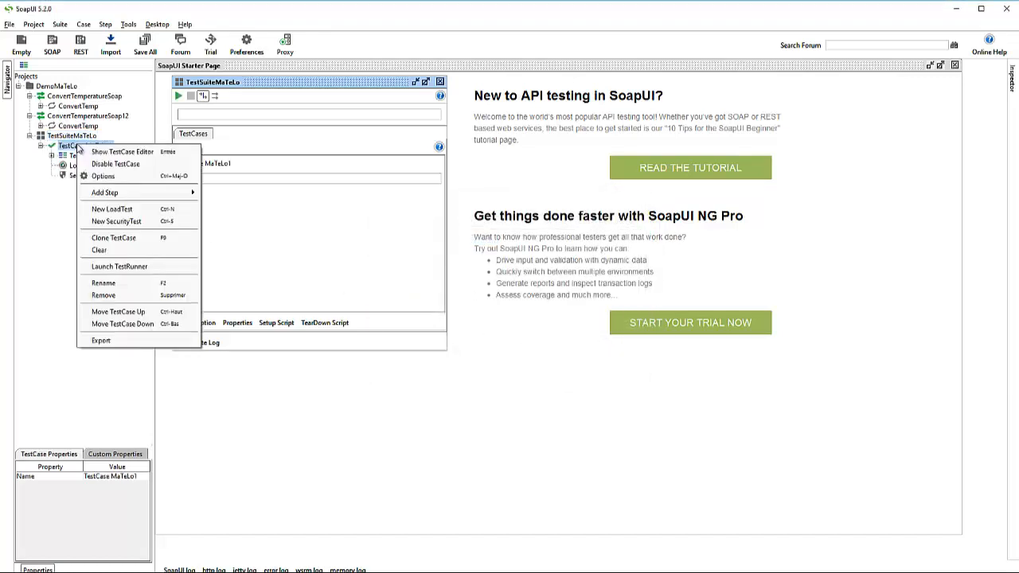
pyautogui.click(105, 176)
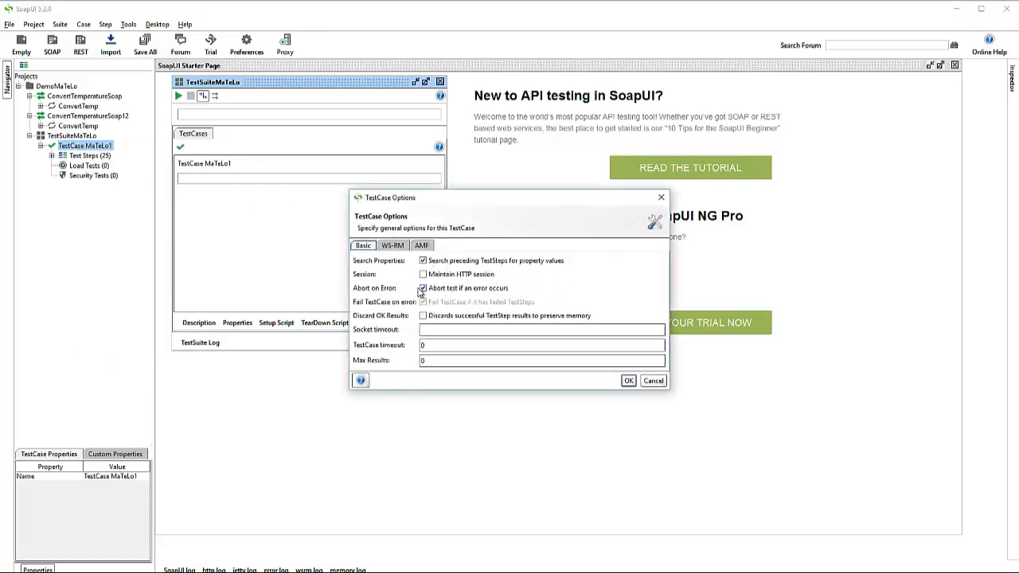
pyautogui.click(480, 291)
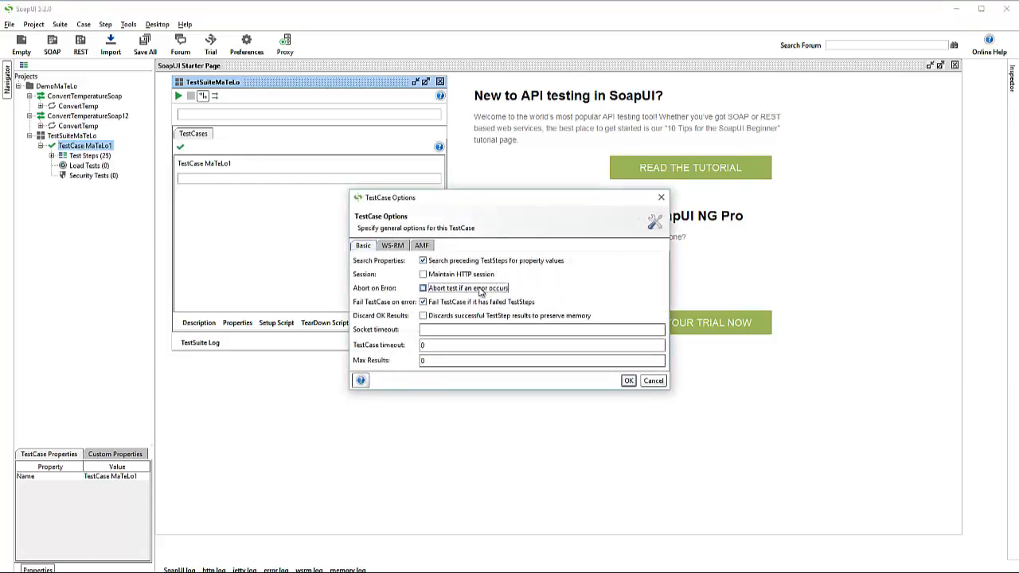
pyautogui.click(628, 380)
# - List the test steps of TestCase MaTeLo1, run TestSuiteMaTeLo, and inspect the response and Contains assertion of ConvertTemp - Request1
pyautogui.click(52, 156)
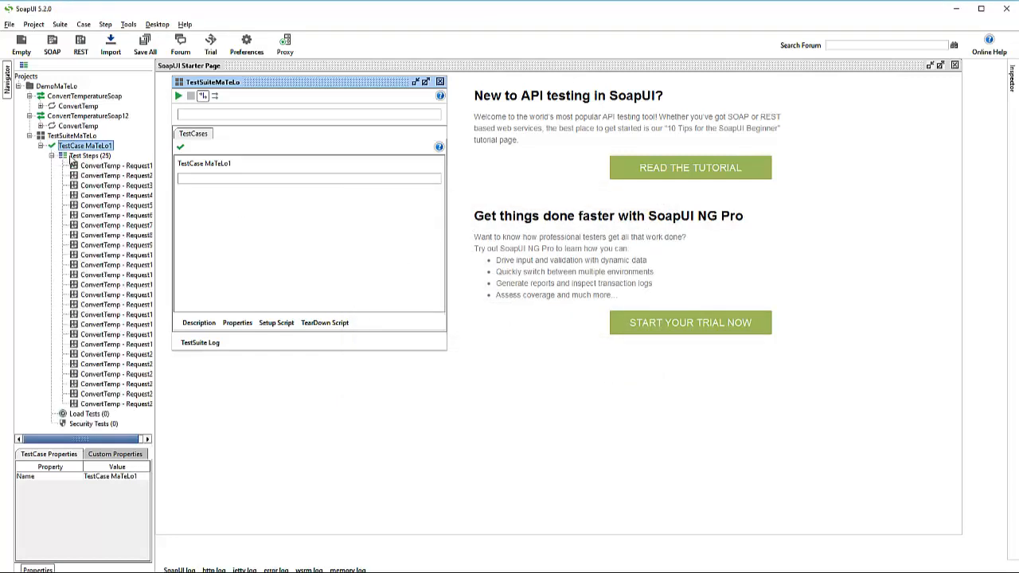
pyautogui.click(179, 96)
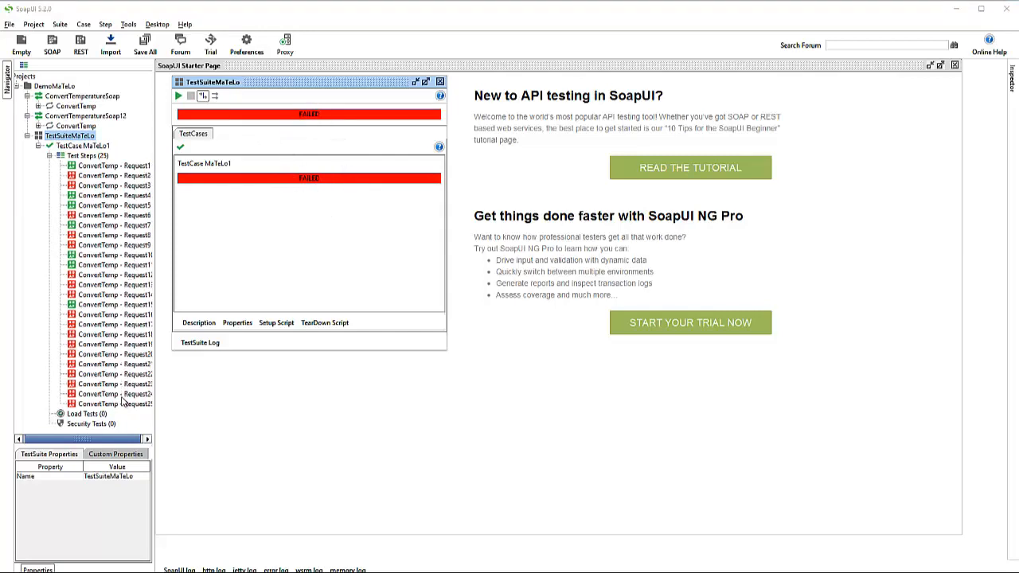
pyautogui.doubleClick(119, 167)
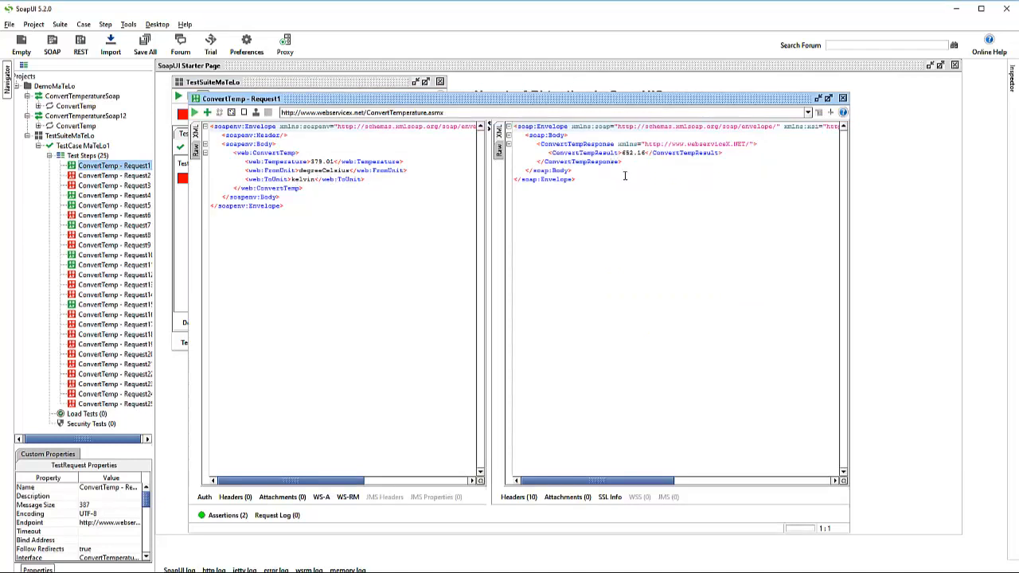
pyautogui.click(225, 515)
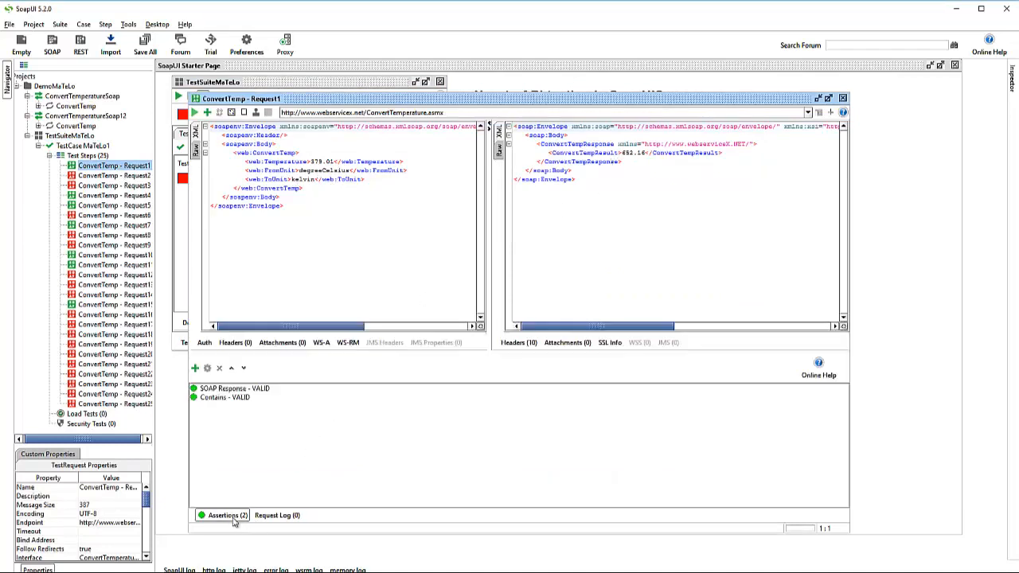
pyautogui.click(202, 399)
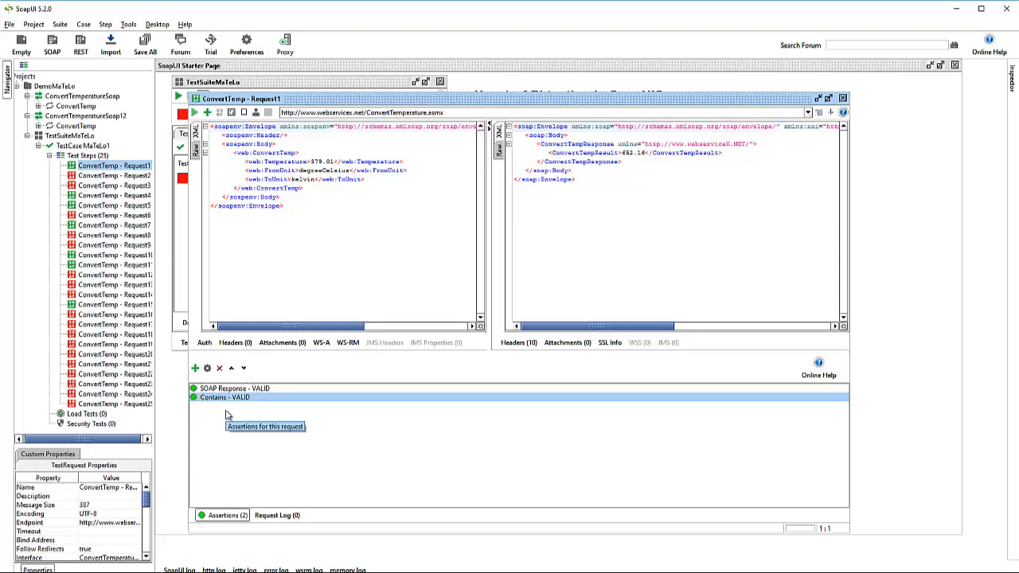
# - Examine the response and Contains assertion of ConvertTemp - Request2, and close both open request editors
pyautogui.click(136, 176)
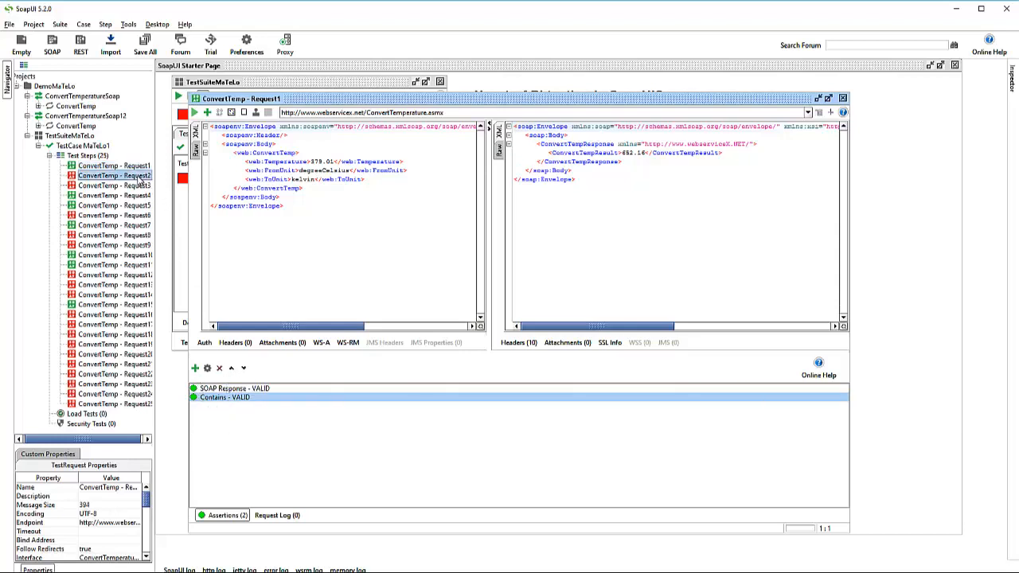
pyautogui.doubleClick(137, 176)
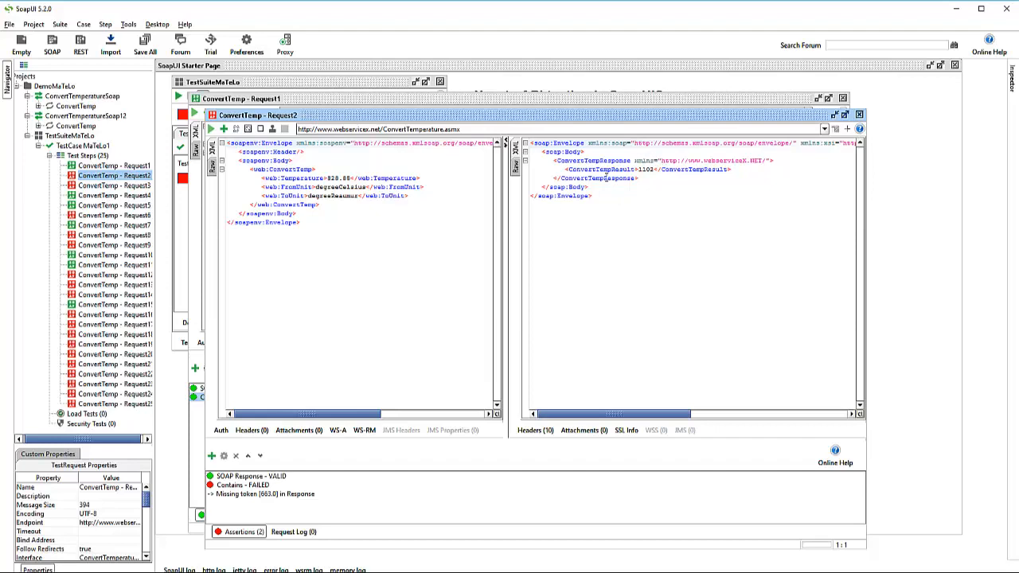
pyautogui.click(243, 486)
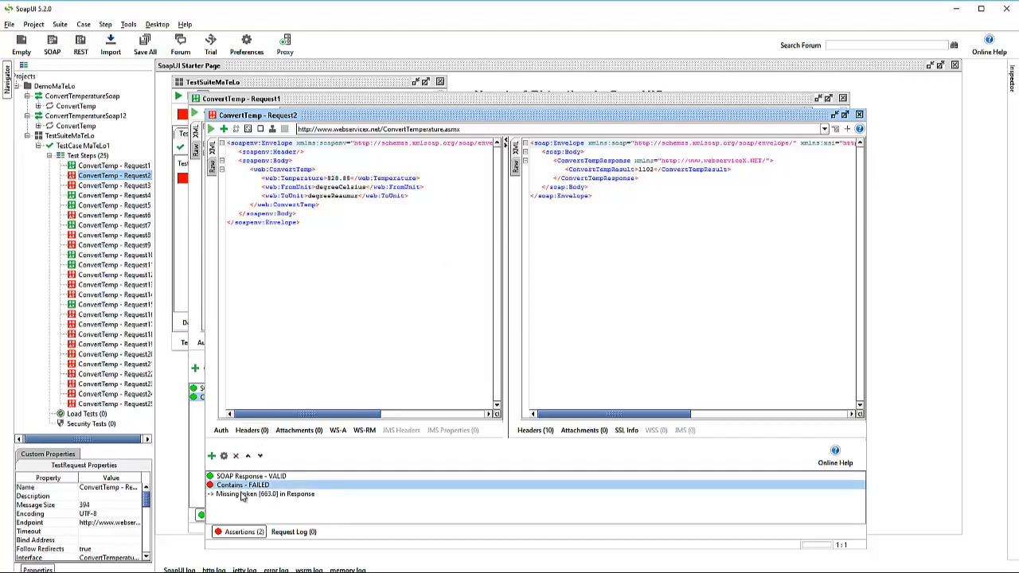
pyautogui.click(244, 494)
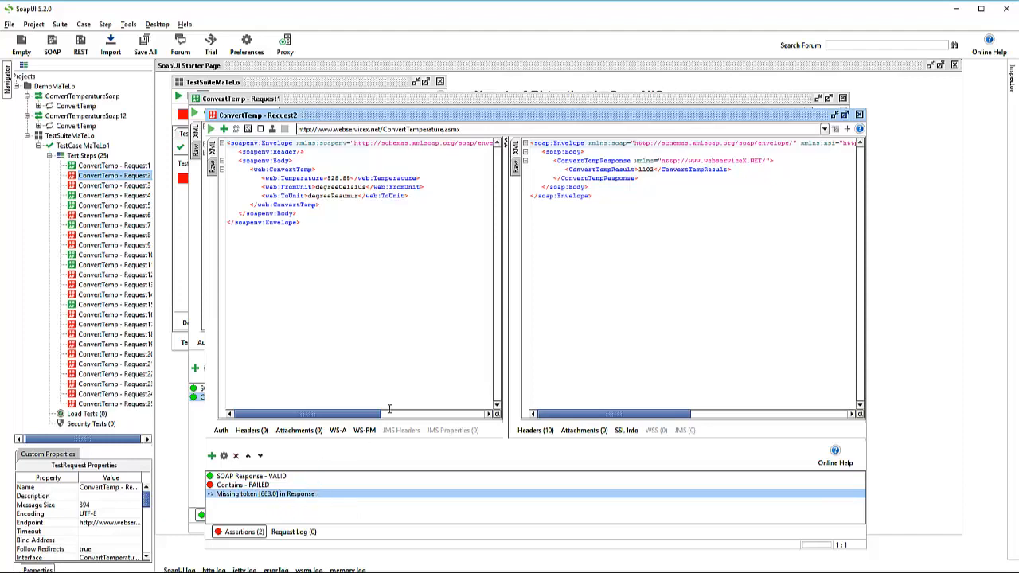
pyautogui.click(860, 115)
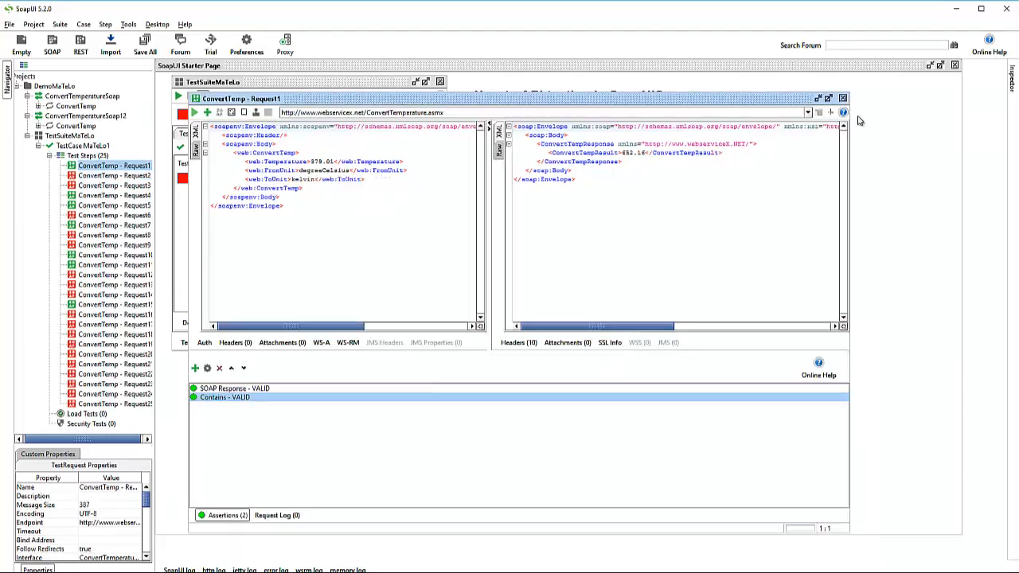
pyautogui.click(843, 98)
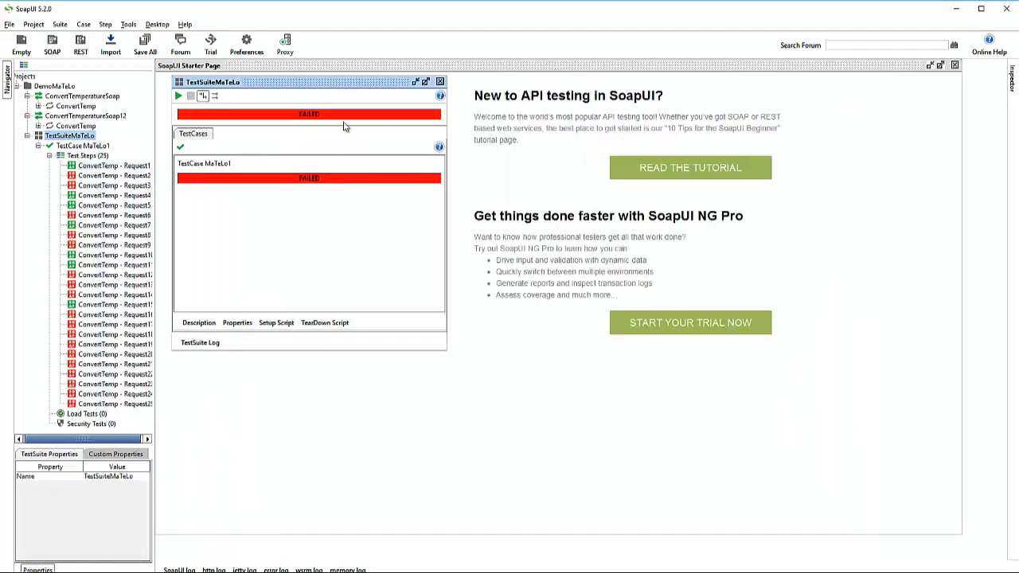
# - Open ConvertTemp - Request3, switch to the browser, and invoke the ConvertTemp web service with temperature 258.01 from degreeCelsius to degreeRankine
pyautogui.click(127, 186)
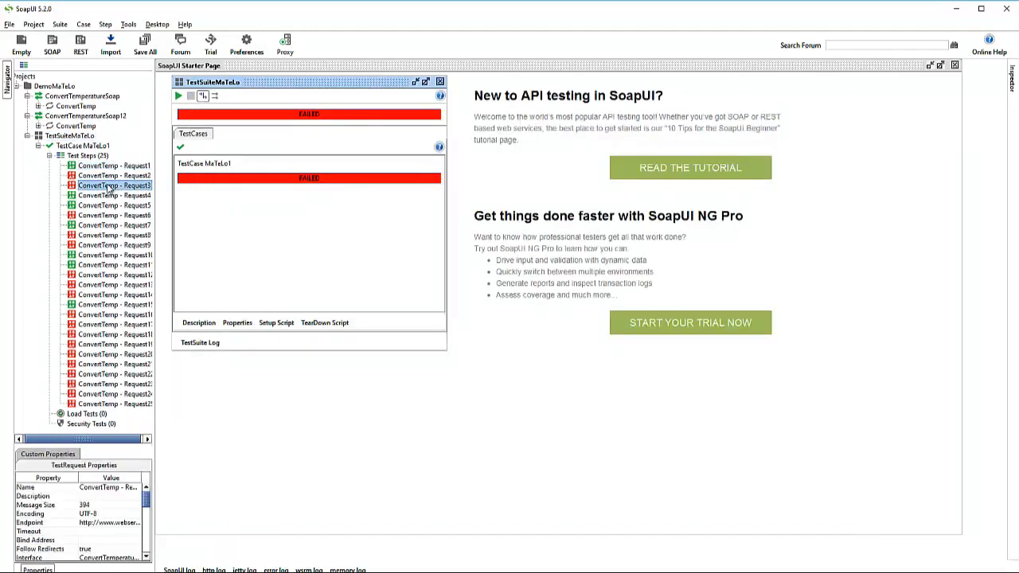
pyautogui.doubleClick(111, 188)
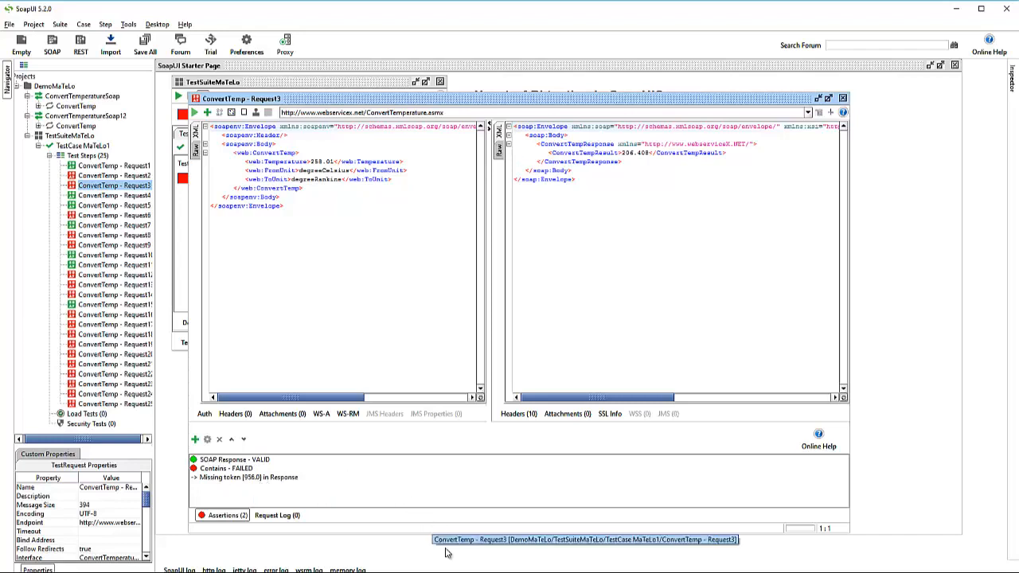
pyautogui.hotkey('alt', 'Tab')
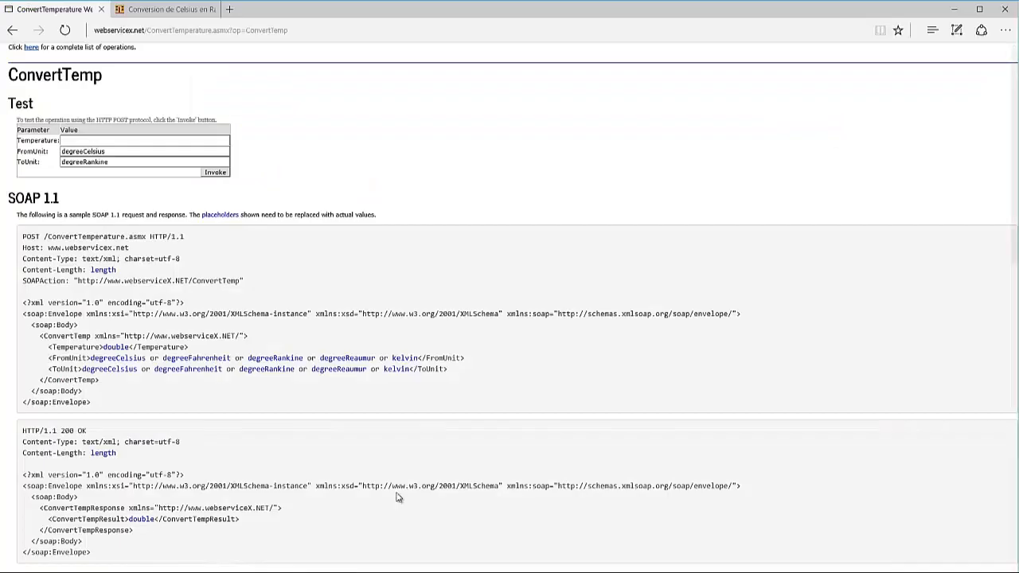
pyautogui.click(113, 142)
pyautogui.write('258.01')
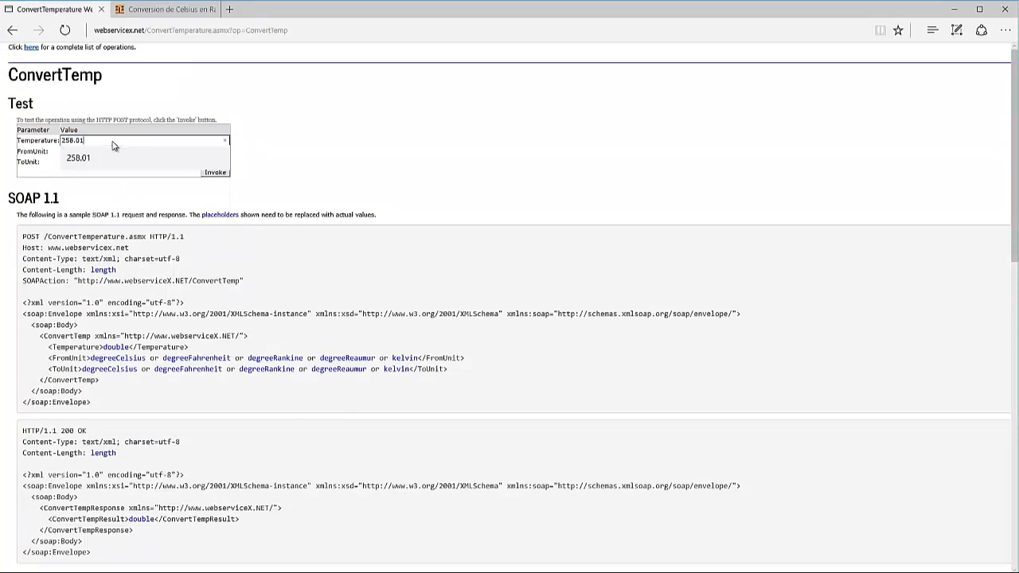
pyautogui.click(210, 176)
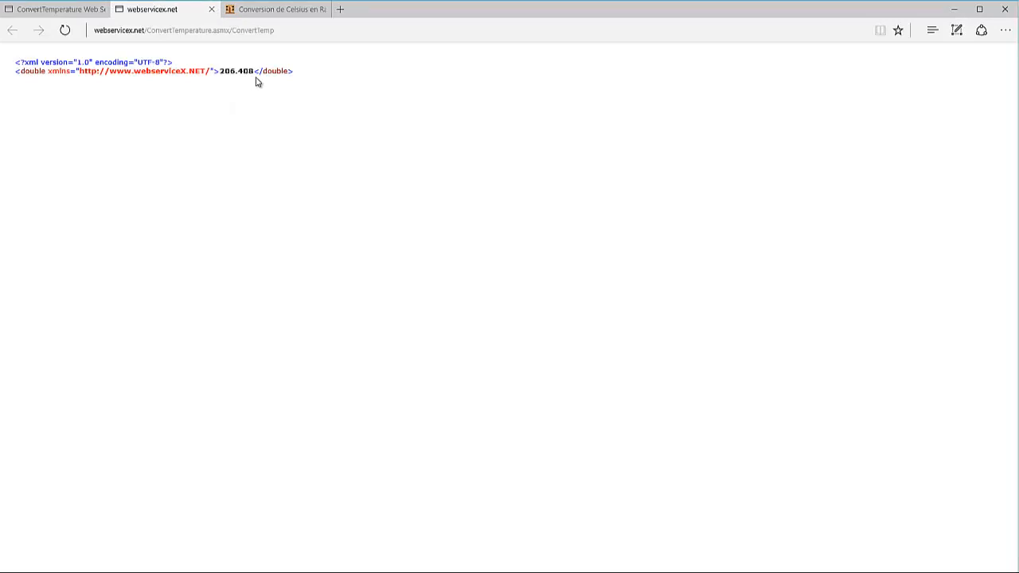
# - Convert 258.01 °C to Rankine on the Metric Conversions page to cross-check the web service result
pyautogui.click(286, 17)
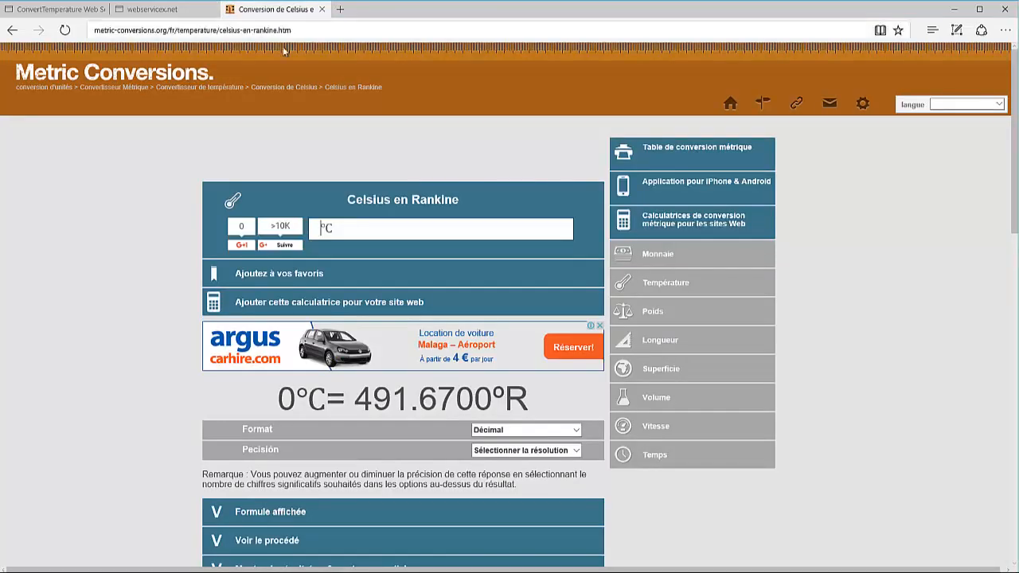
pyautogui.click(340, 230)
pyautogui.write('258.01')
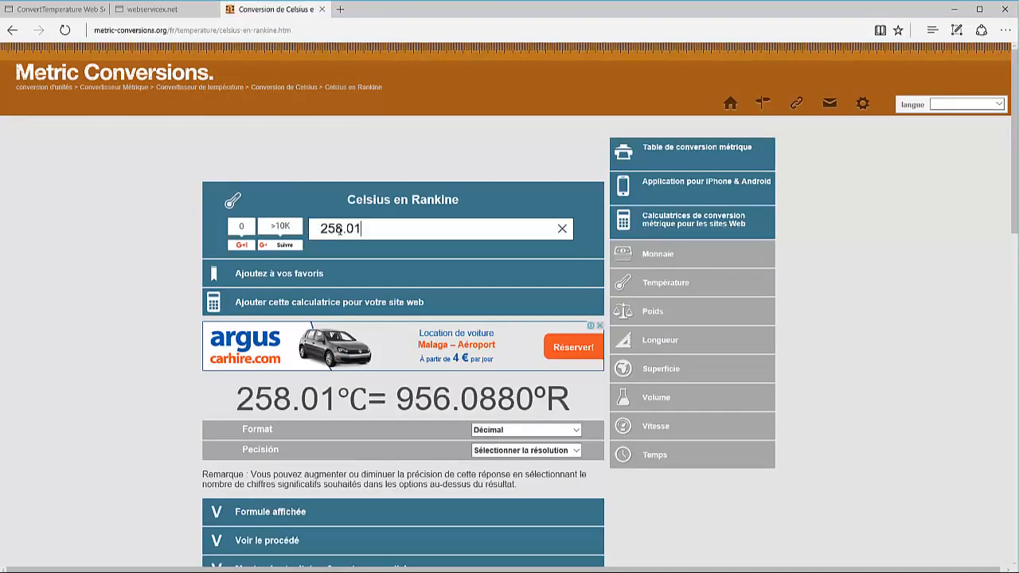